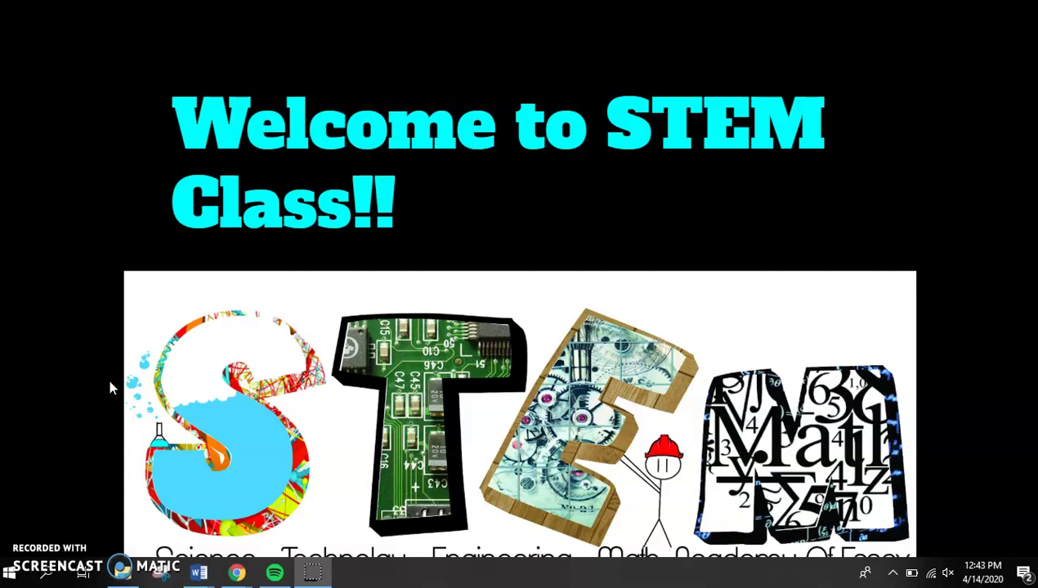
Step: Advance through the rules and Basic Student Responsibilities slides to the puppet slide
mouse_move(156, 546)
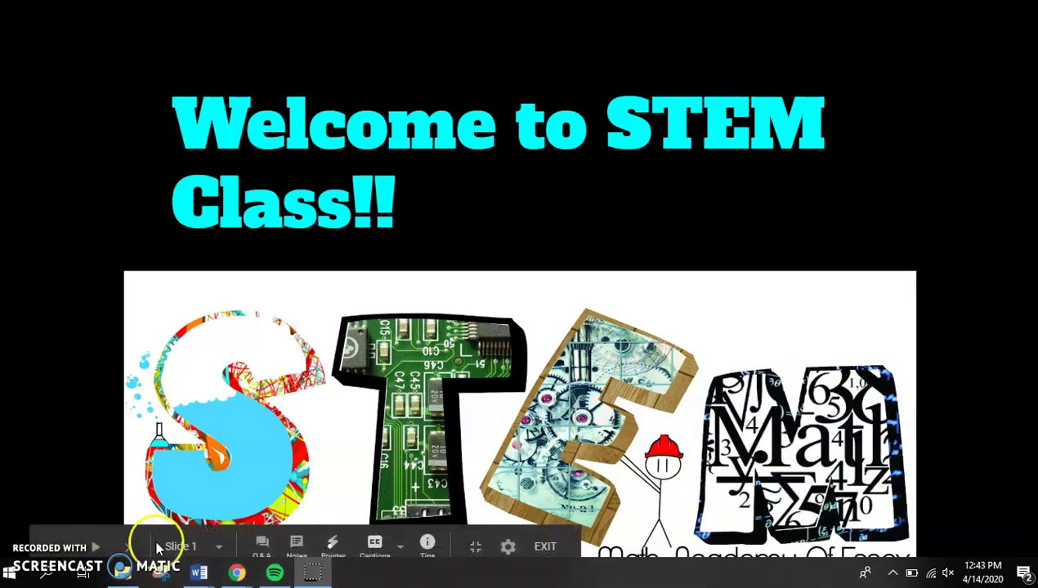
click(131, 548)
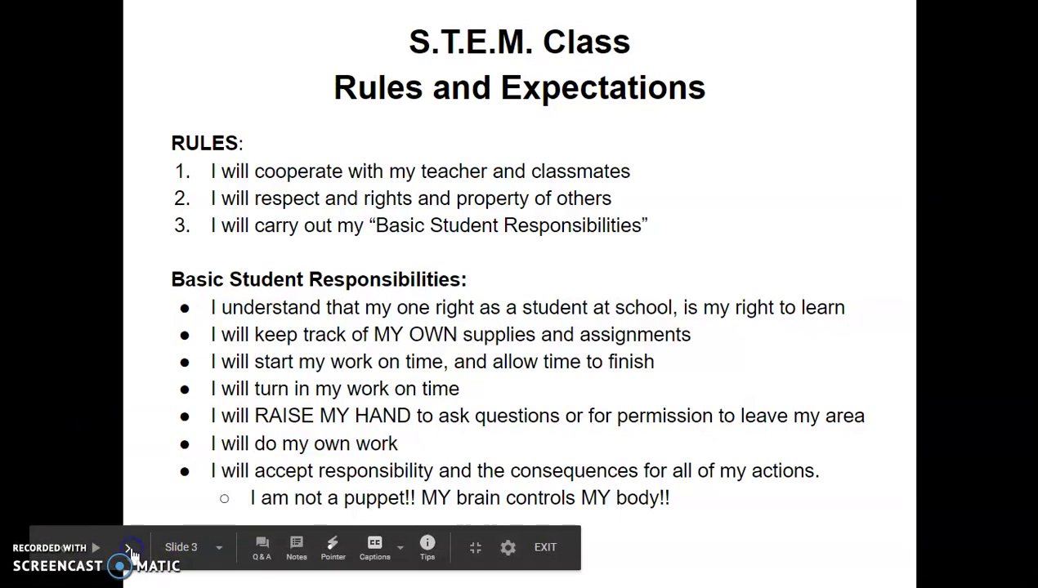
click(130, 548)
click(132, 549)
click(132, 549)
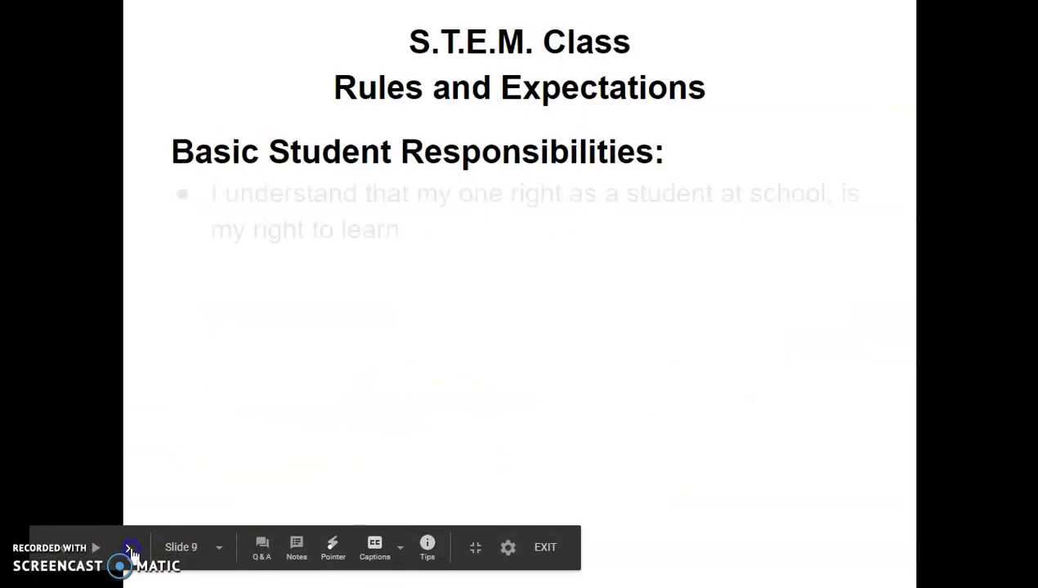
click(129, 549)
click(128, 549)
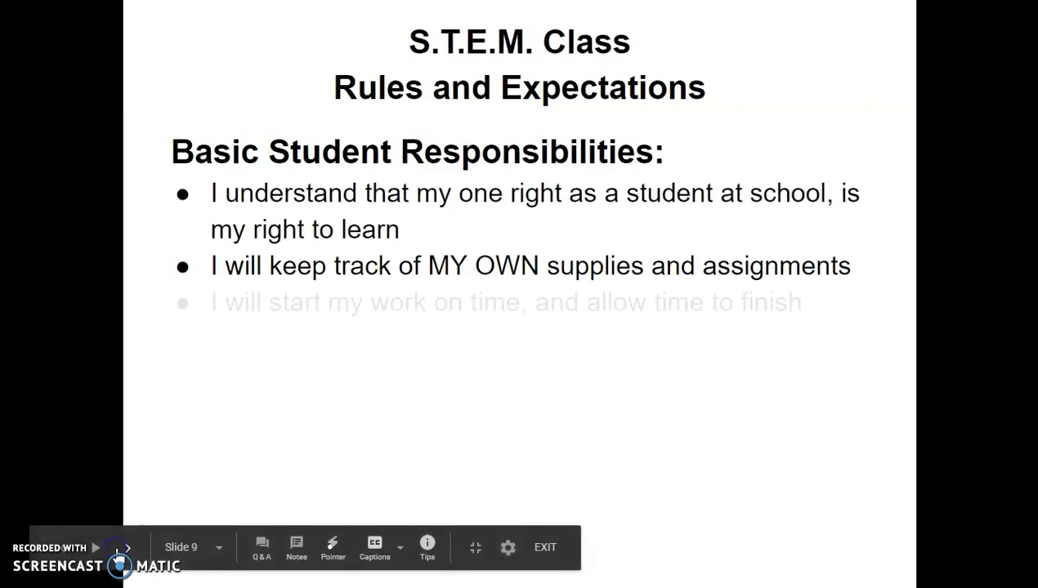
click(125, 549)
click(125, 549)
click(125, 549)
Step: Continue through the Classroom Reminder Steps and 6th Grade Preview slides to slide 19, 'Tinkercad!!'
click(125, 549)
click(125, 549)
click(125, 549)
click(125, 549)
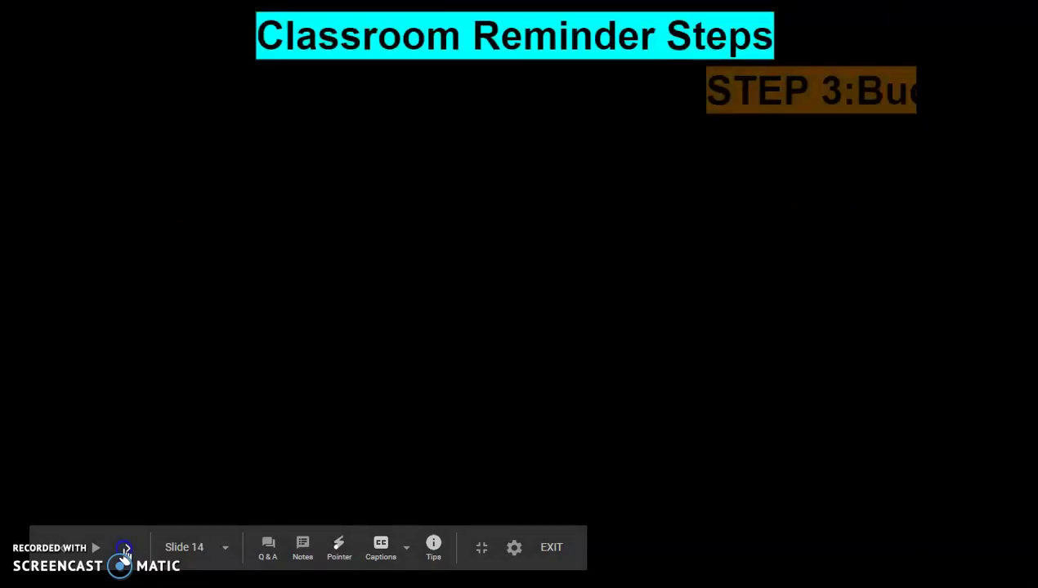
click(125, 549)
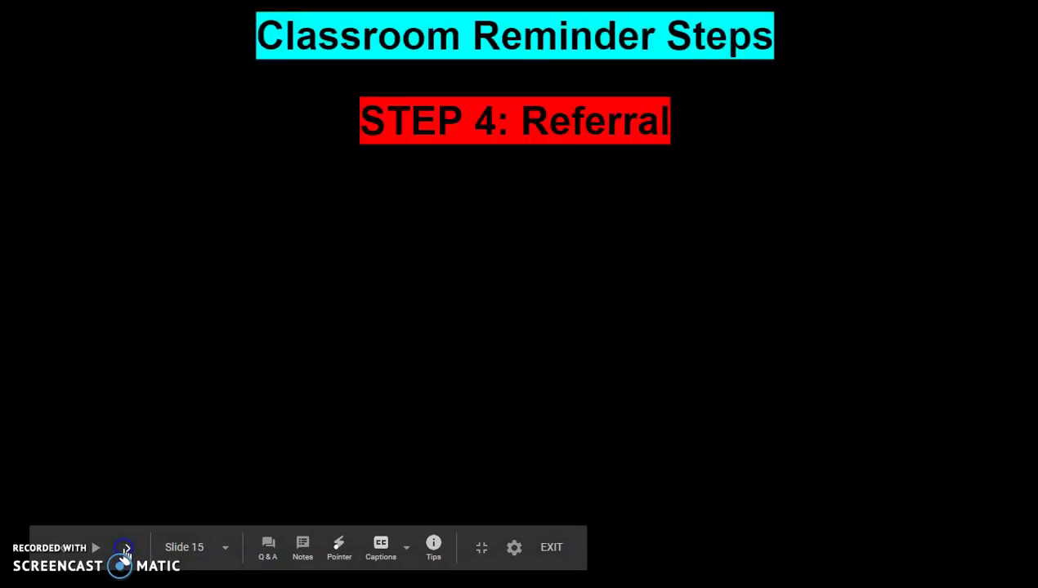
click(125, 549)
click(125, 549)
click(125, 549)
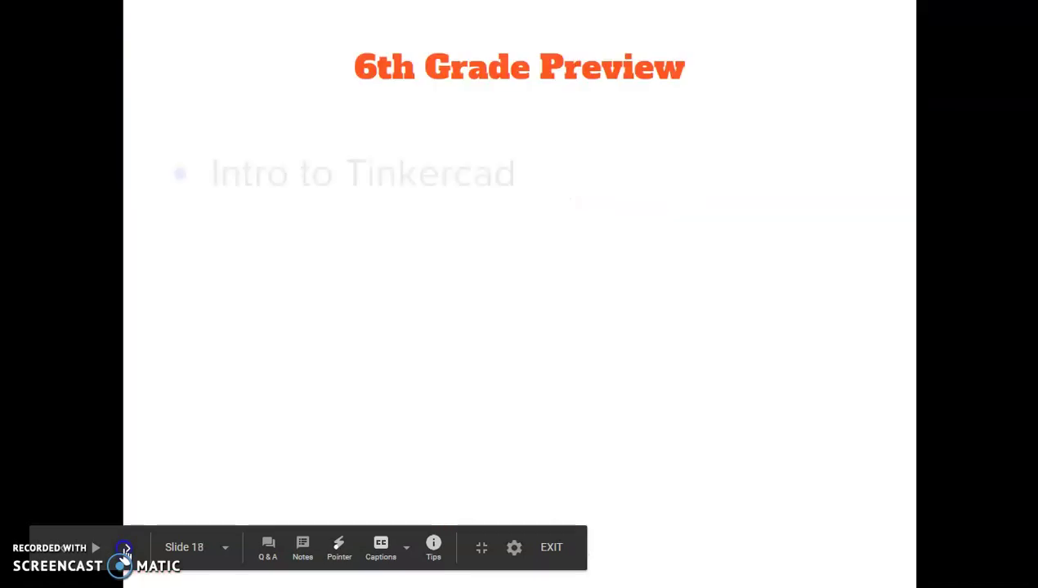
click(65, 550)
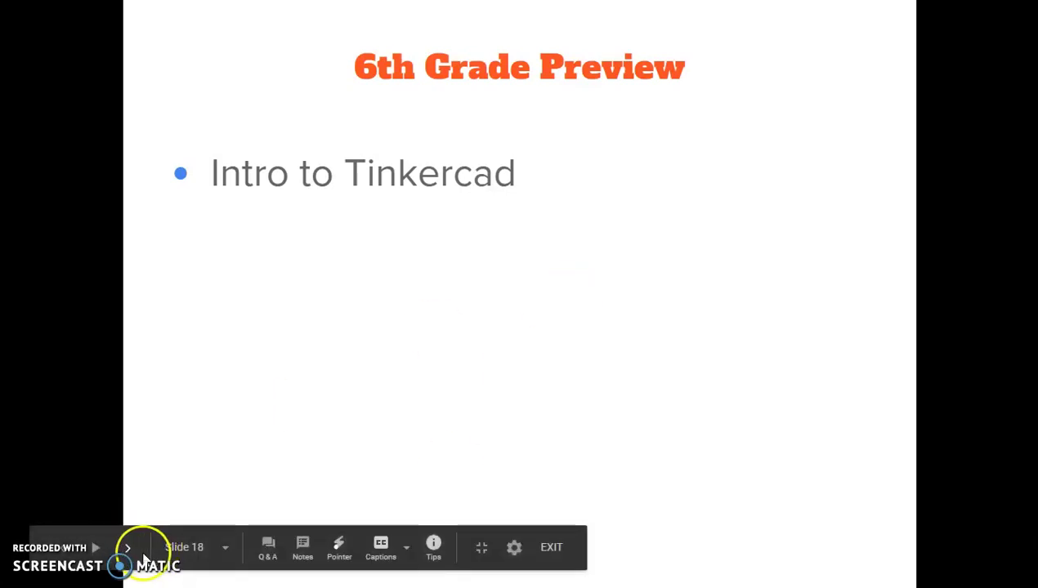
click(126, 548)
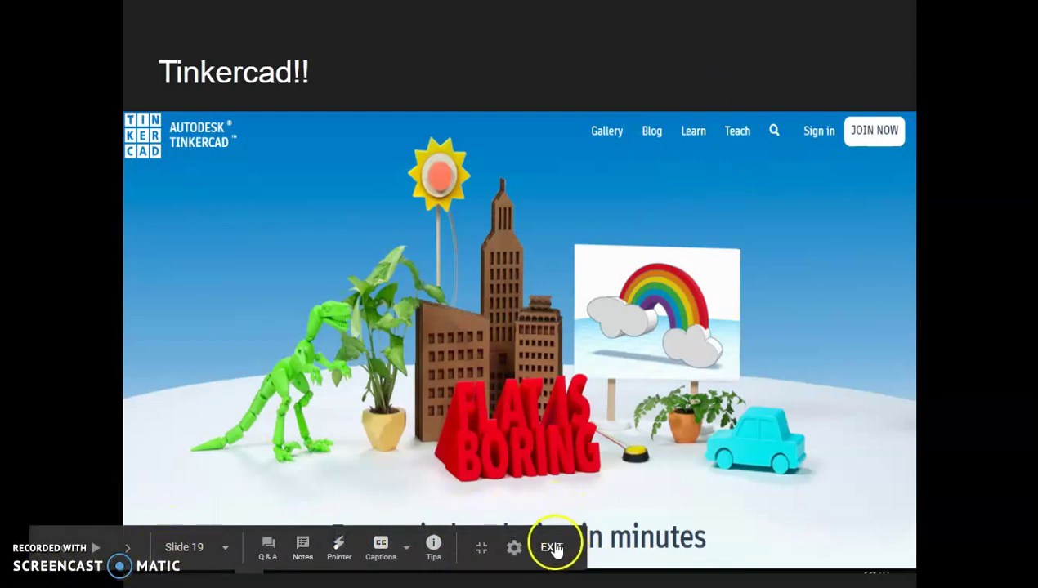
Step: Exit the slideshow and open the S.T.E.M. 19/20 class's 'Welcome (virtually) Back!!' post
click(551, 548)
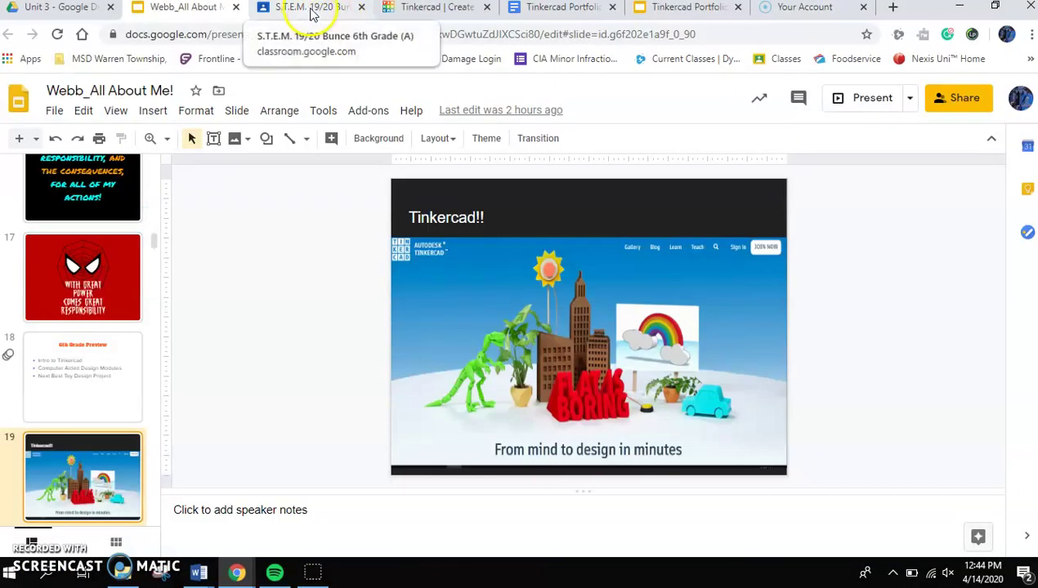
click(310, 8)
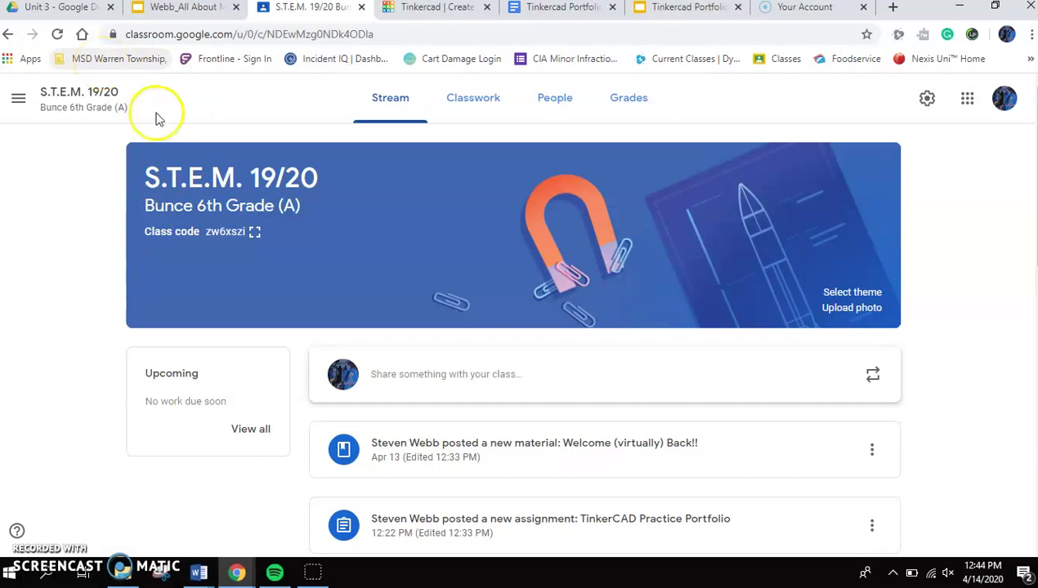
scroll(808, 211, down, 1)
scroll(986, 301, down, 1)
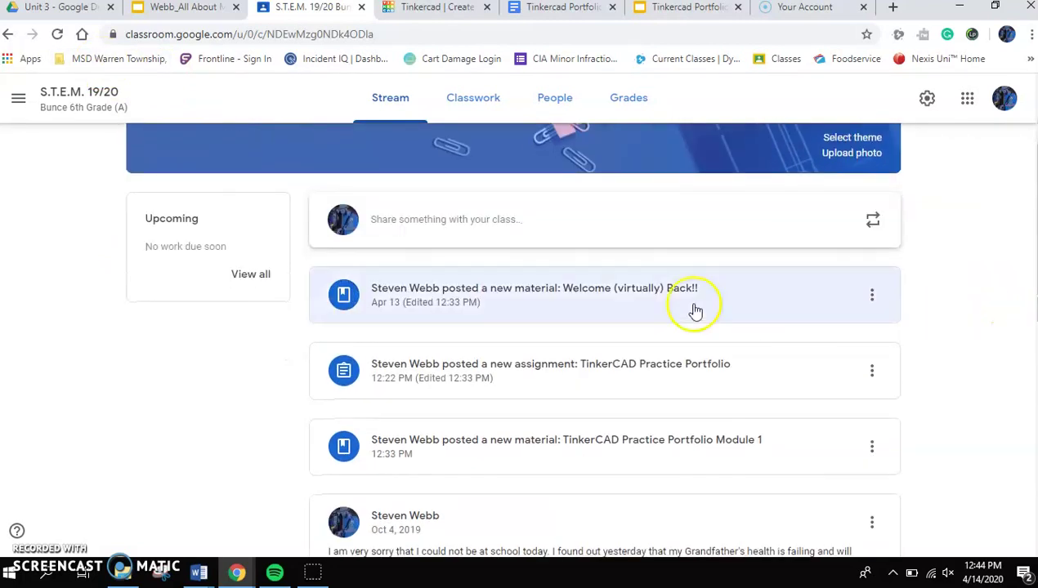
click(528, 315)
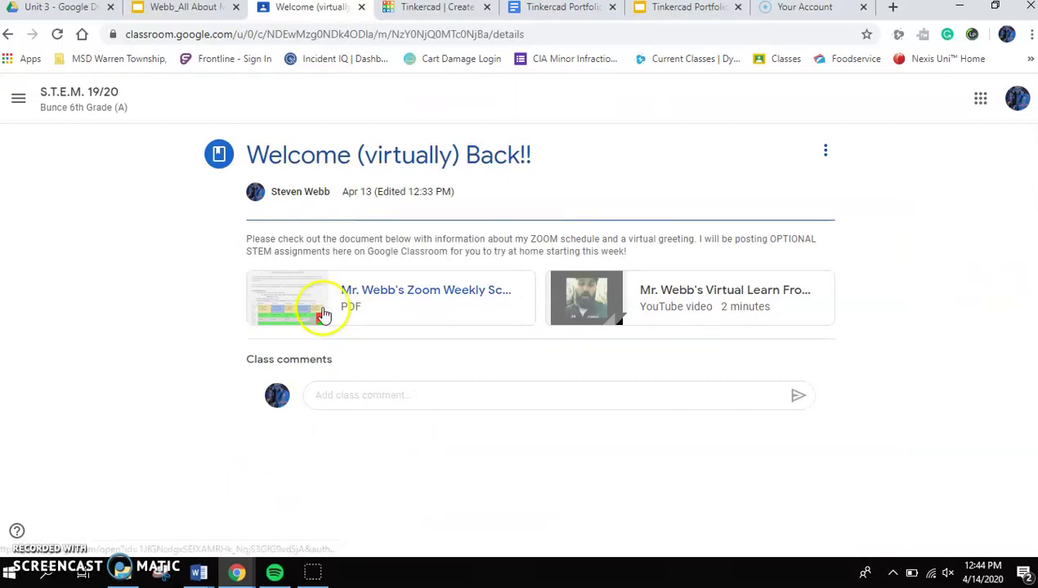
click(420, 293)
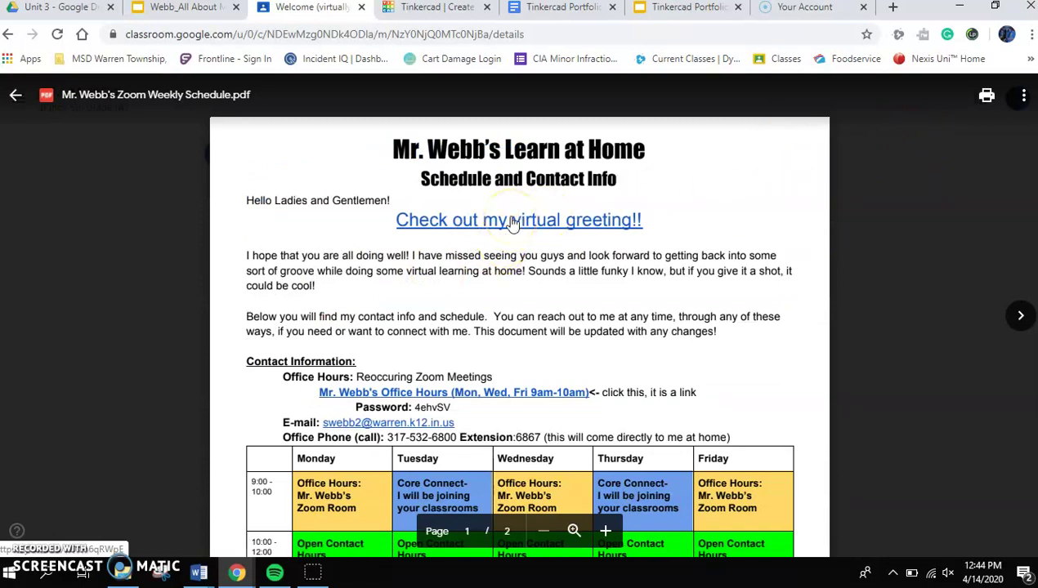
scroll(796, 260, down, 3)
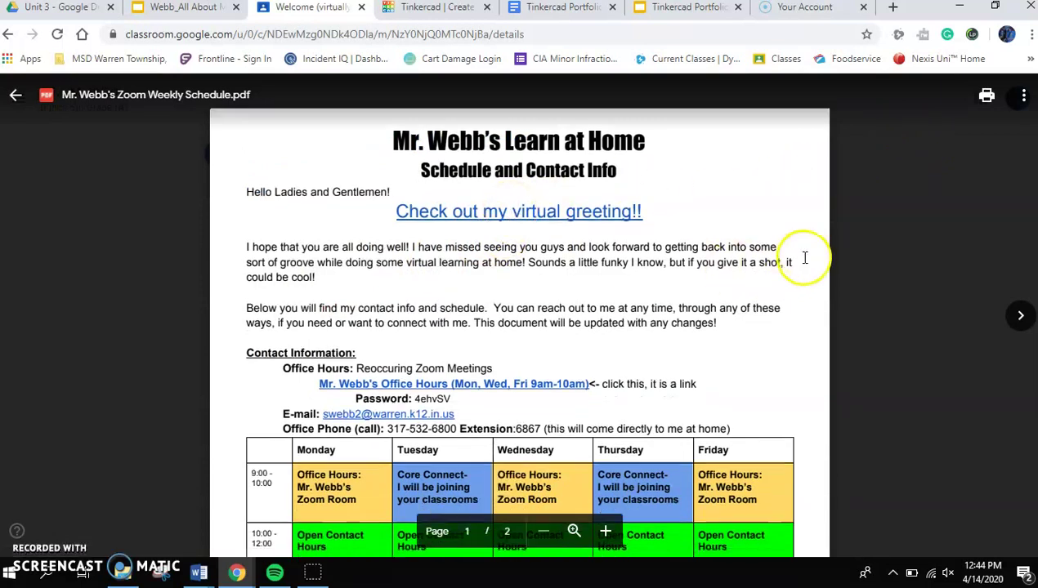
scroll(779, 254, up, 2)
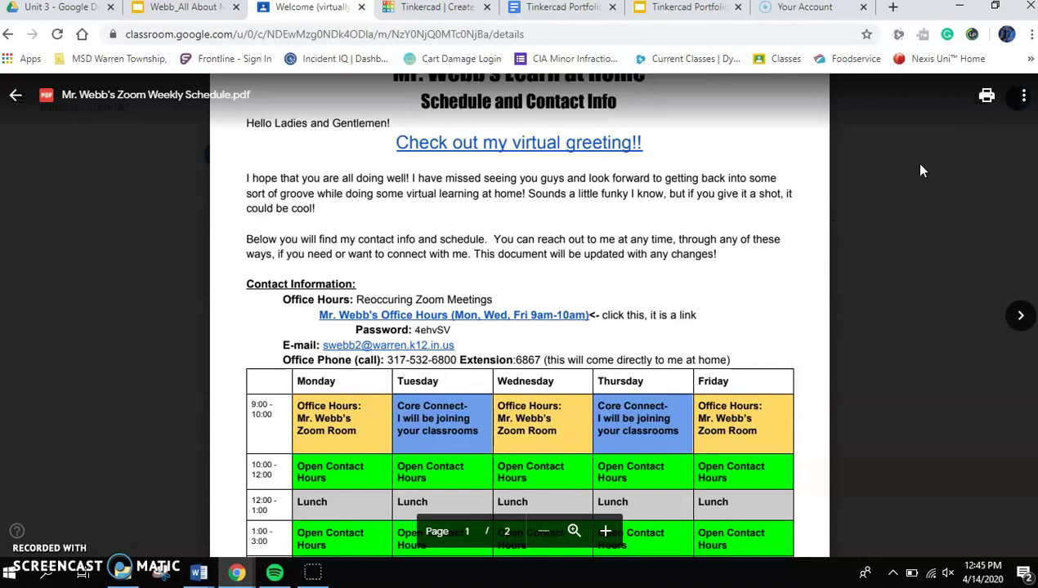
click(870, 214)
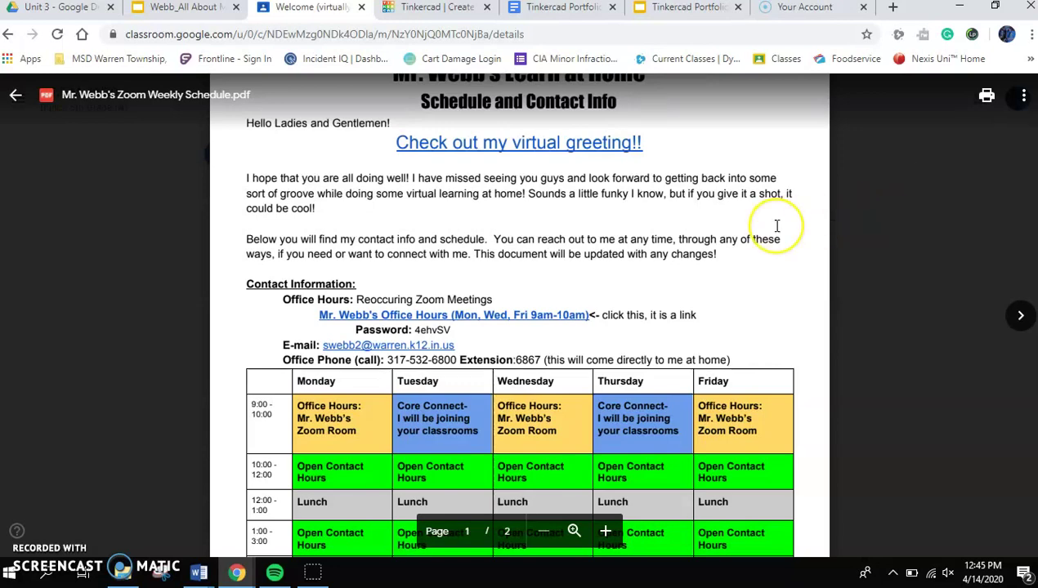
scroll(778, 225, down, 8)
scroll(777, 227, down, 4)
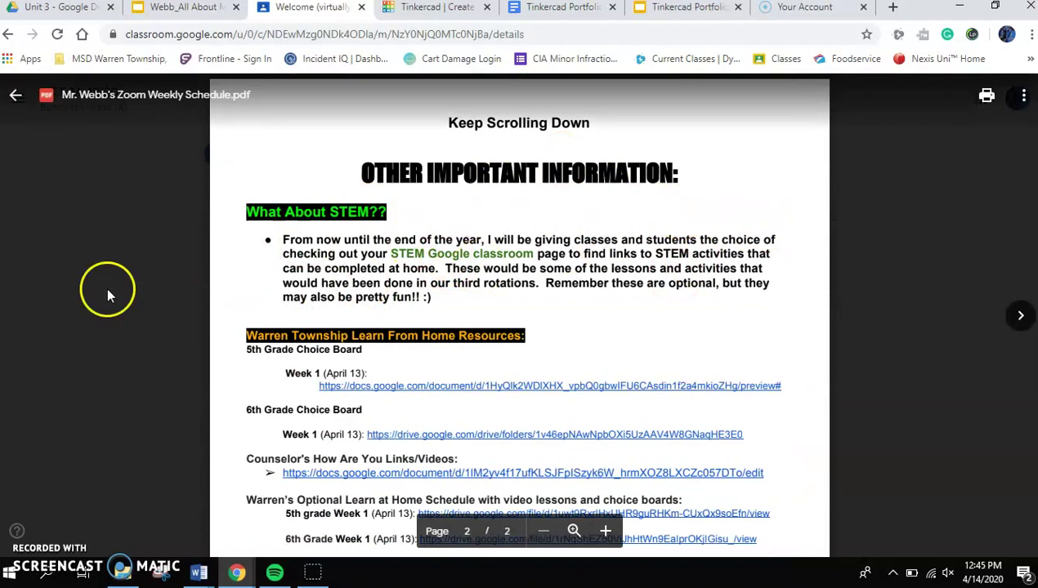
scroll(696, 214, down, 2)
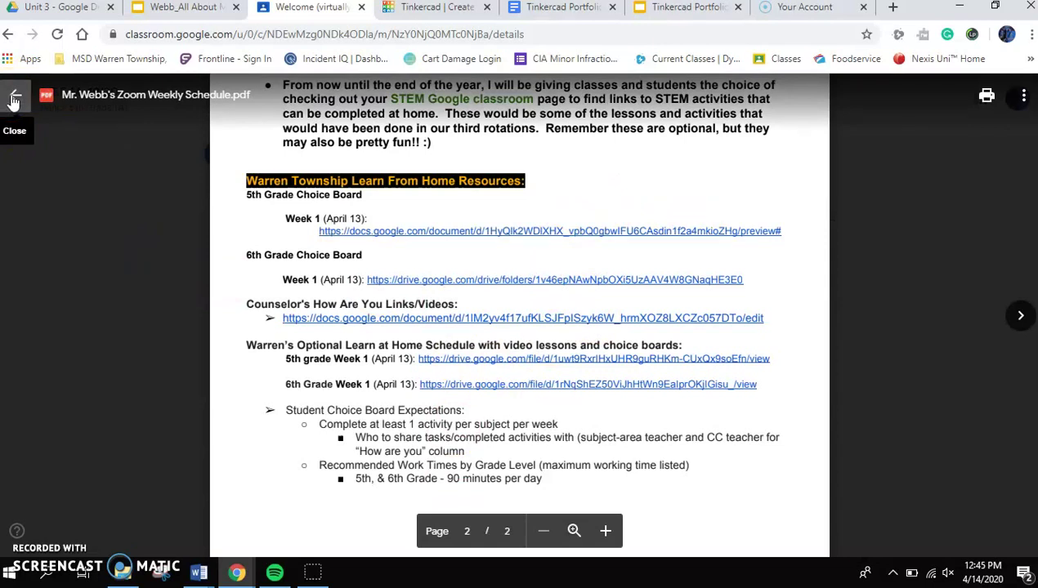
click(18, 99)
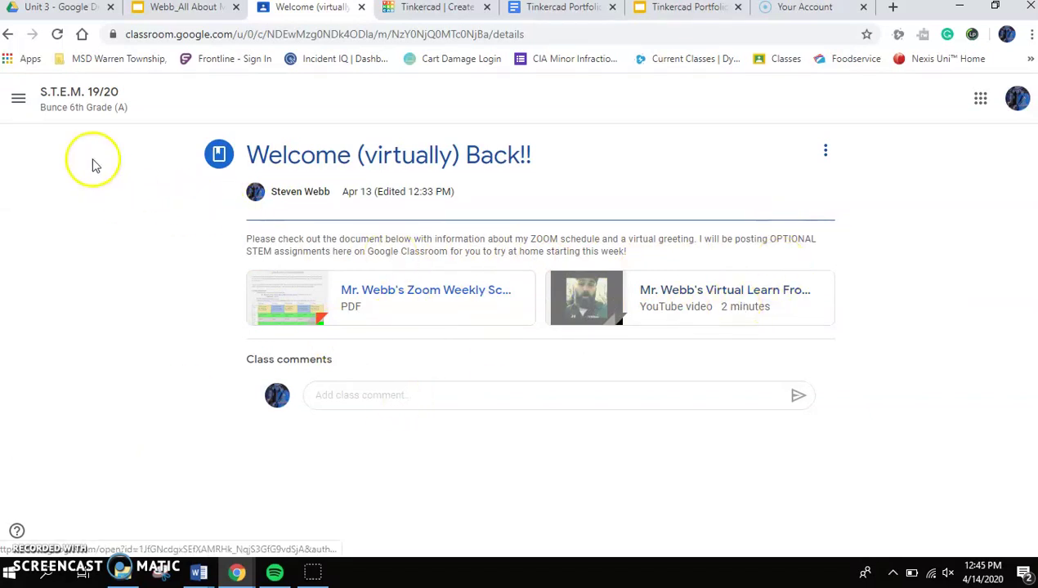
Step: Read the TinkerCAD Practice Portfolio assignment's instructions, then bring up the Tinkercad home page tab
click(59, 107)
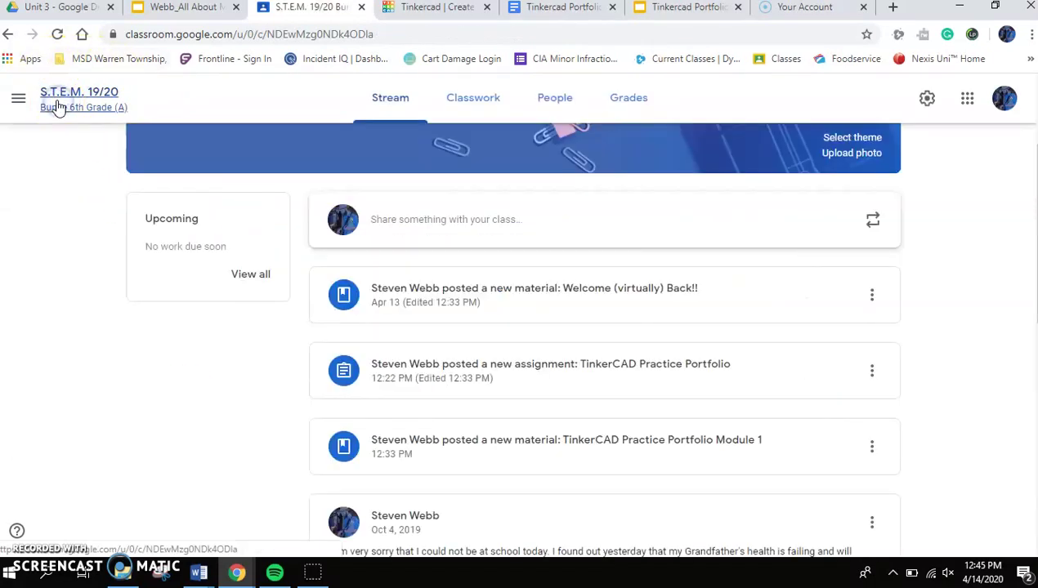
scroll(956, 247, down, 1)
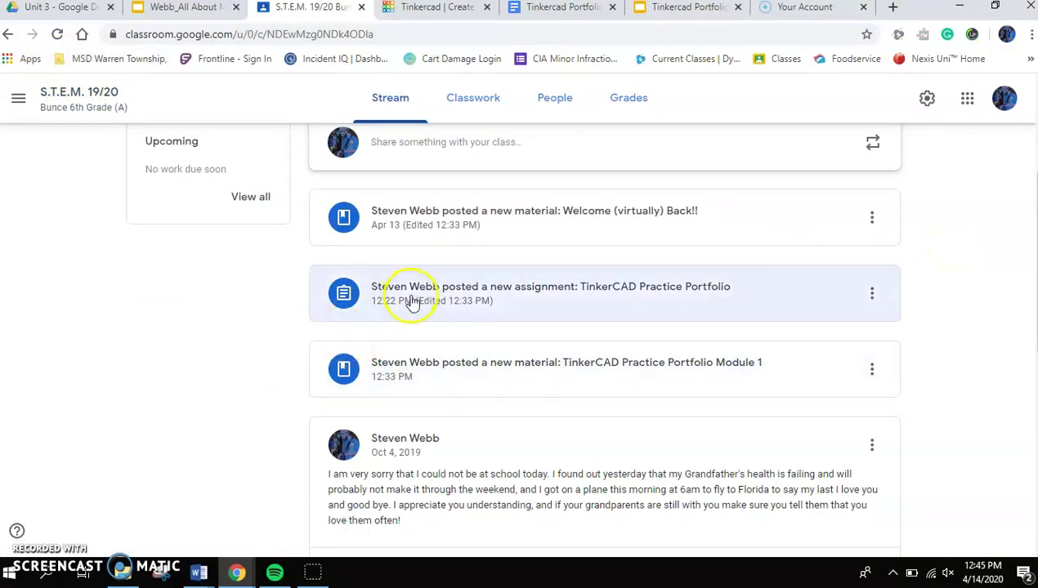
click(662, 311)
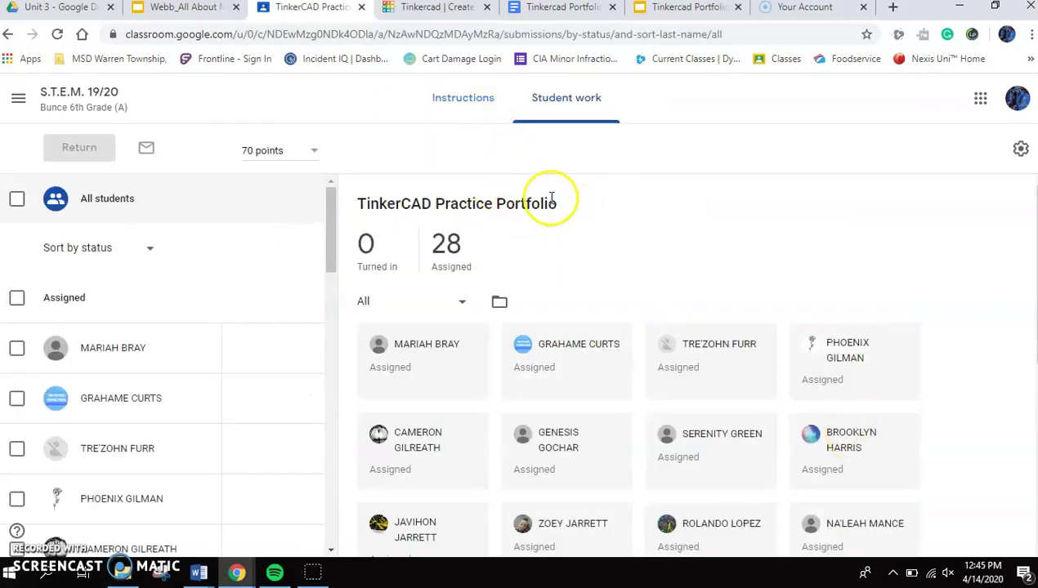
click(463, 110)
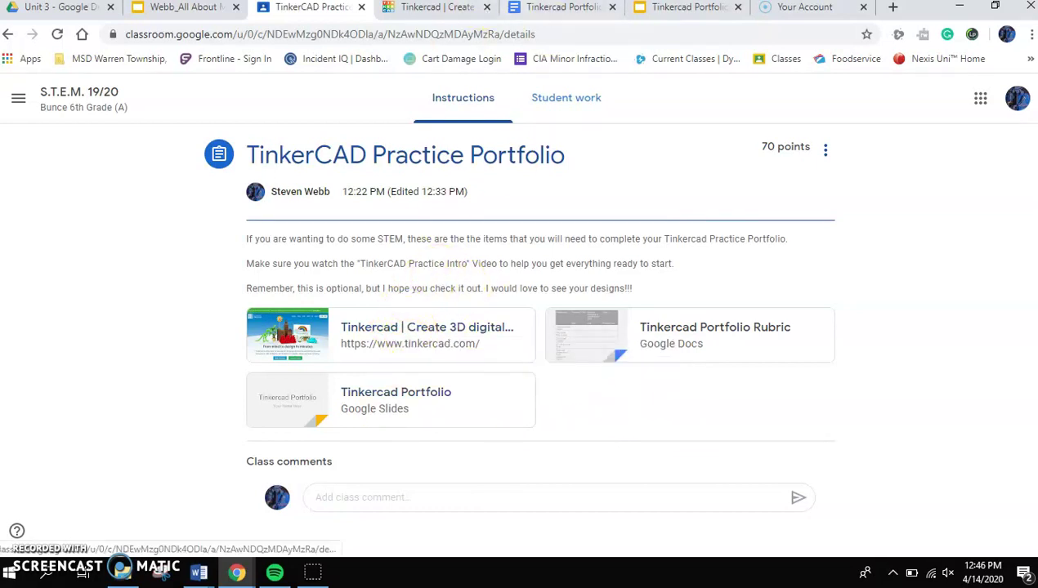
click(419, 8)
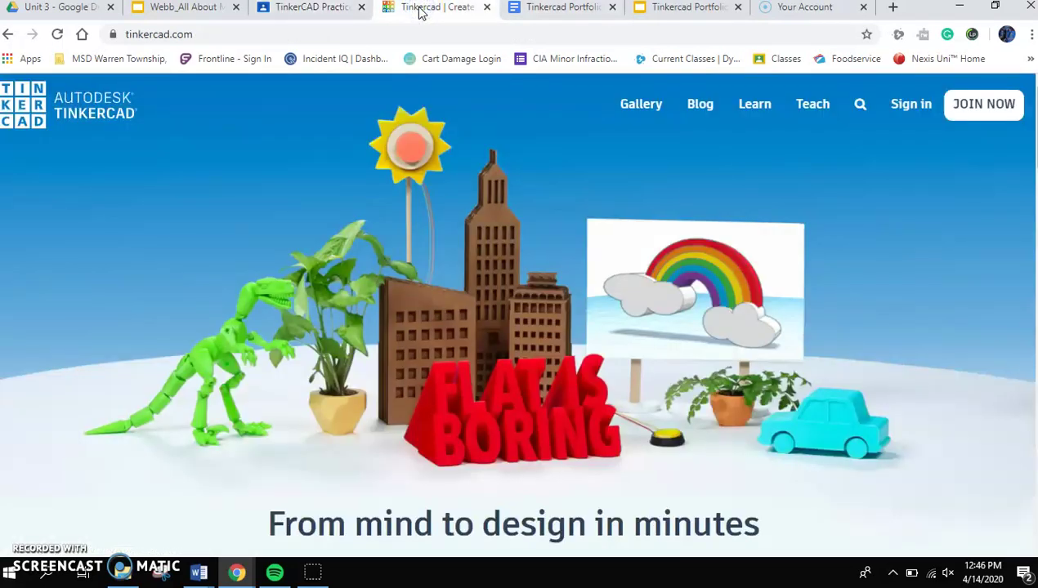
Step: Start Tinkercad's JOIN NOW sign-up and choose 'Create a personal account'
click(963, 116)
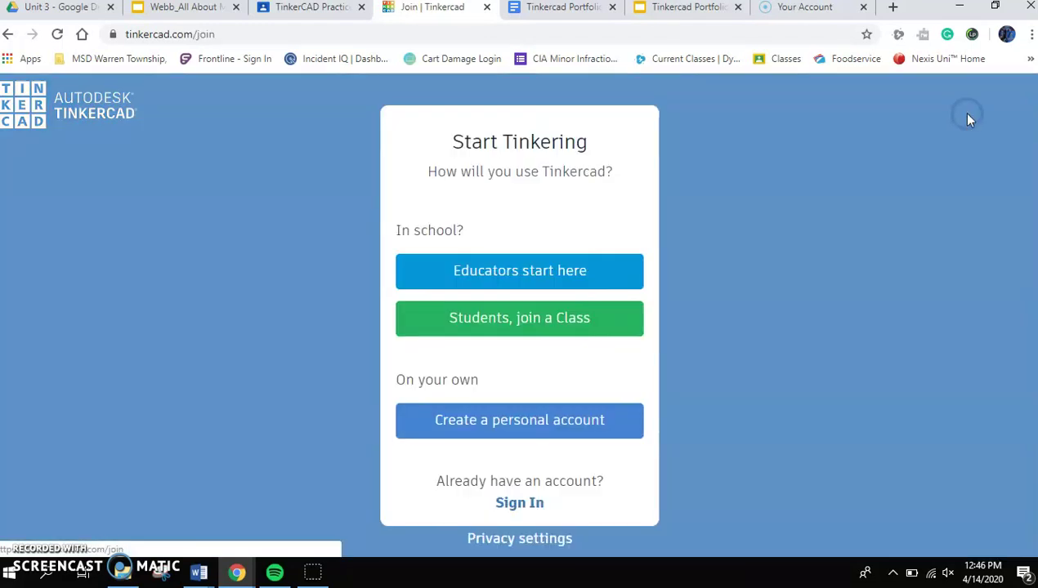
click(516, 434)
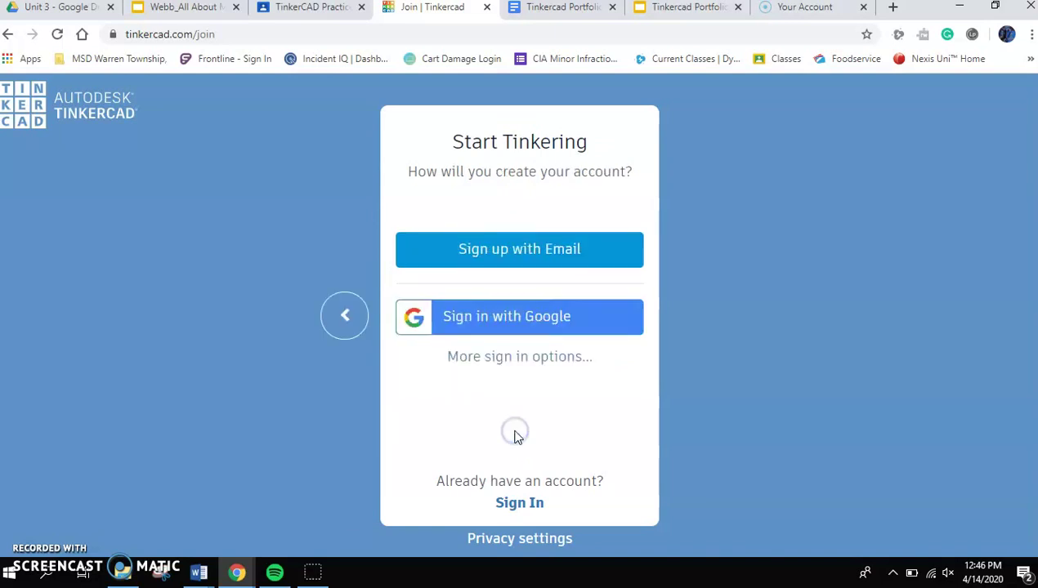
Step: Sign in to Tinkercad with Google and return to the dashboard to start a new 3D design
click(495, 333)
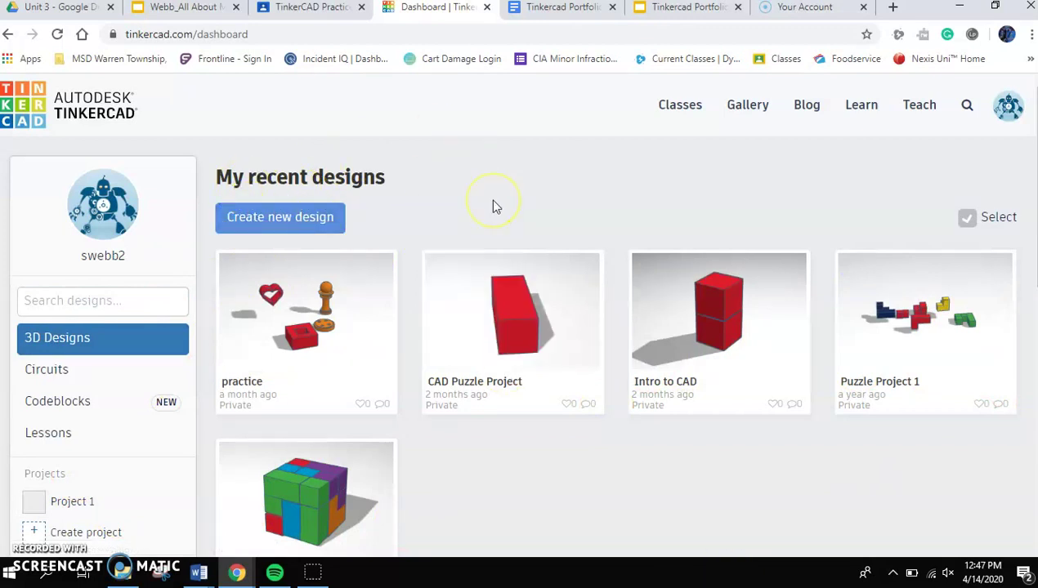
click(305, 11)
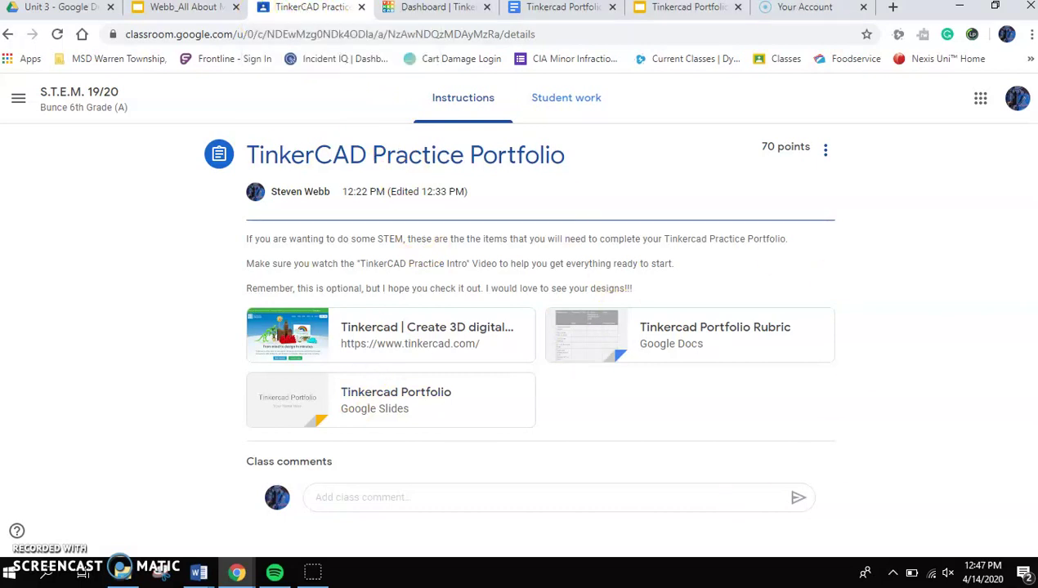
click(437, 9)
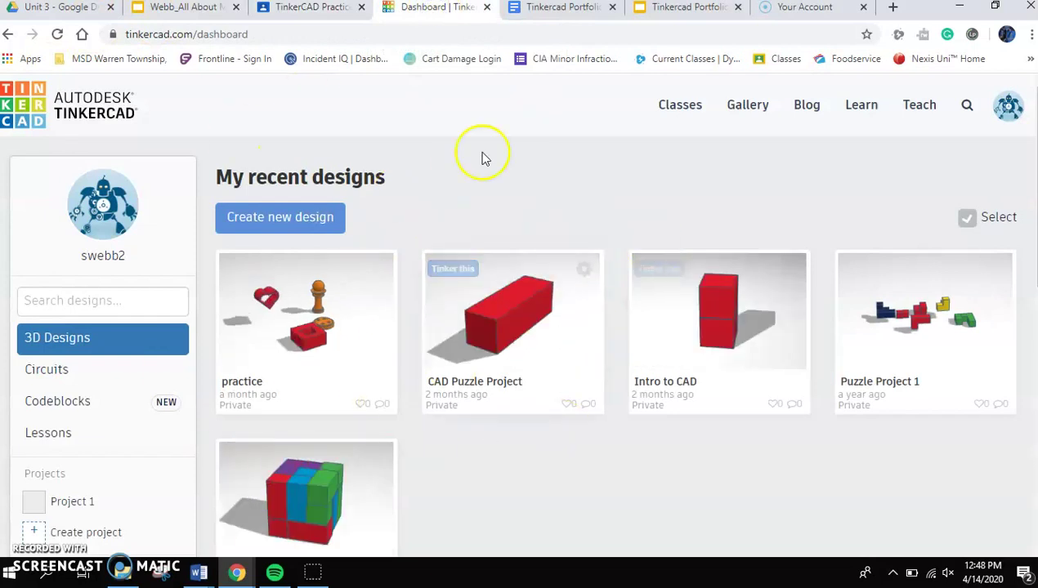
click(308, 215)
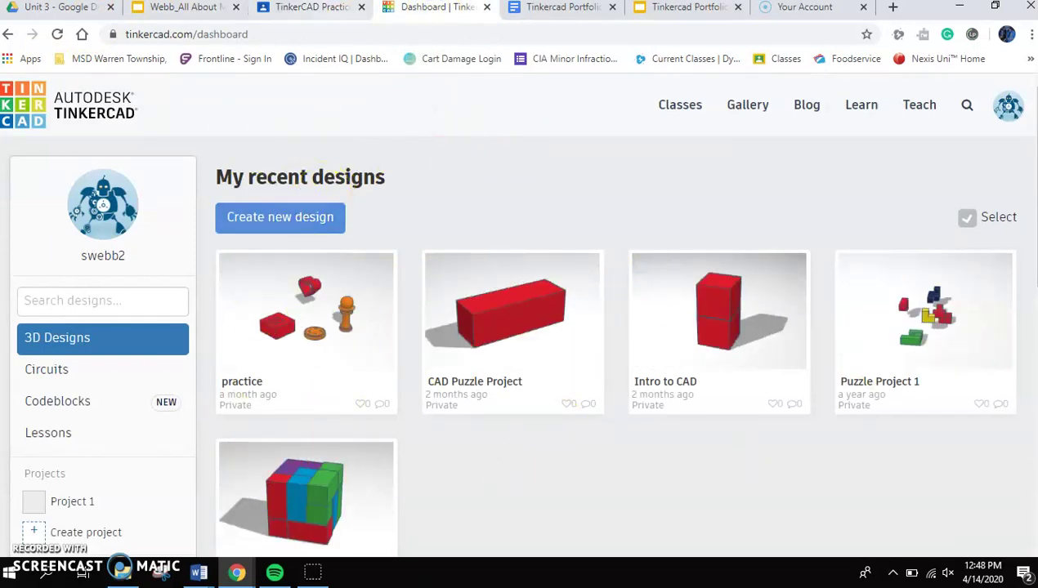
click(314, 8)
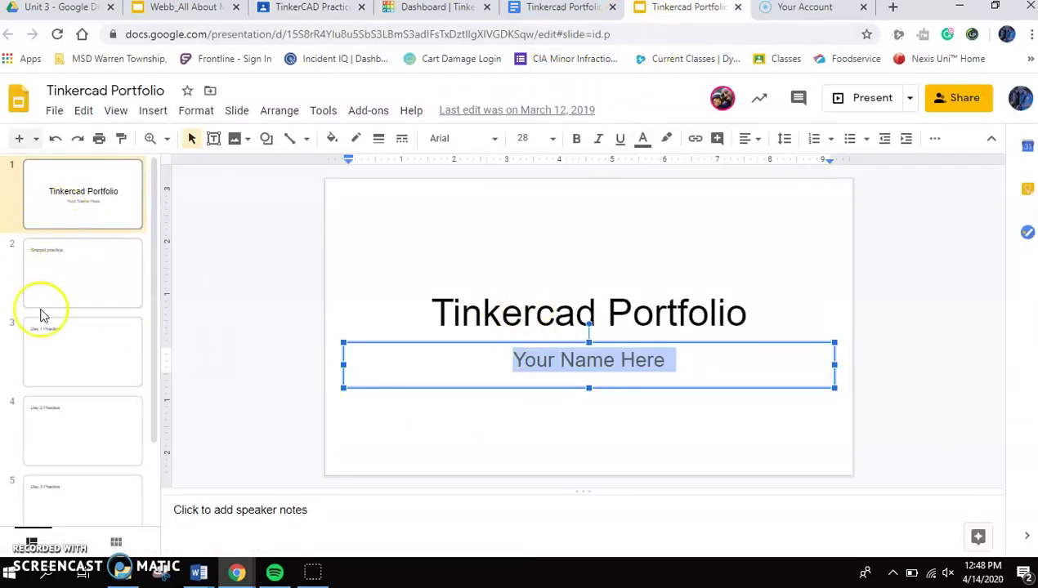
scroll(44, 316, down, 2)
scroll(75, 305, up, 3)
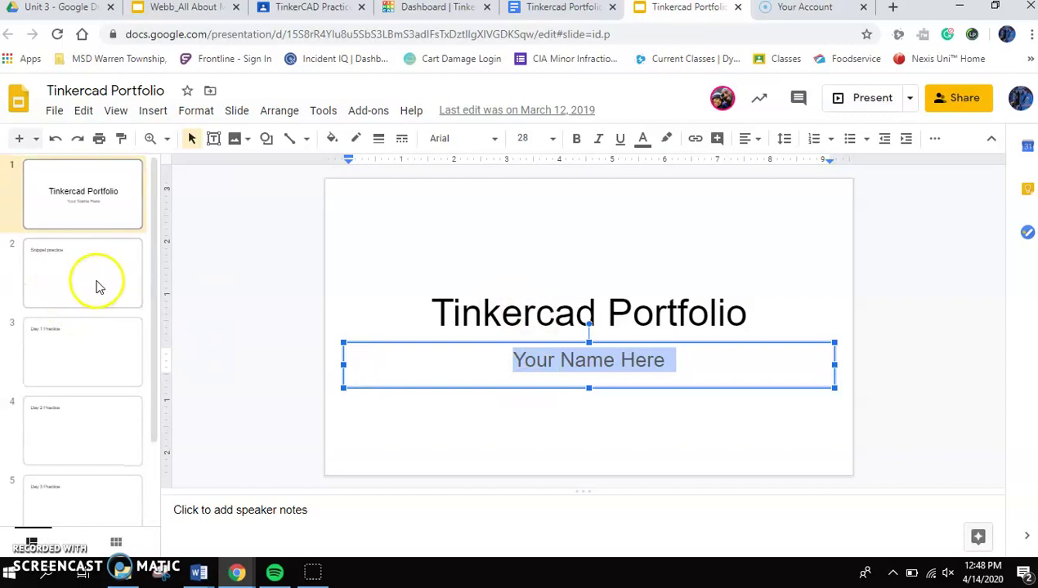
click(105, 201)
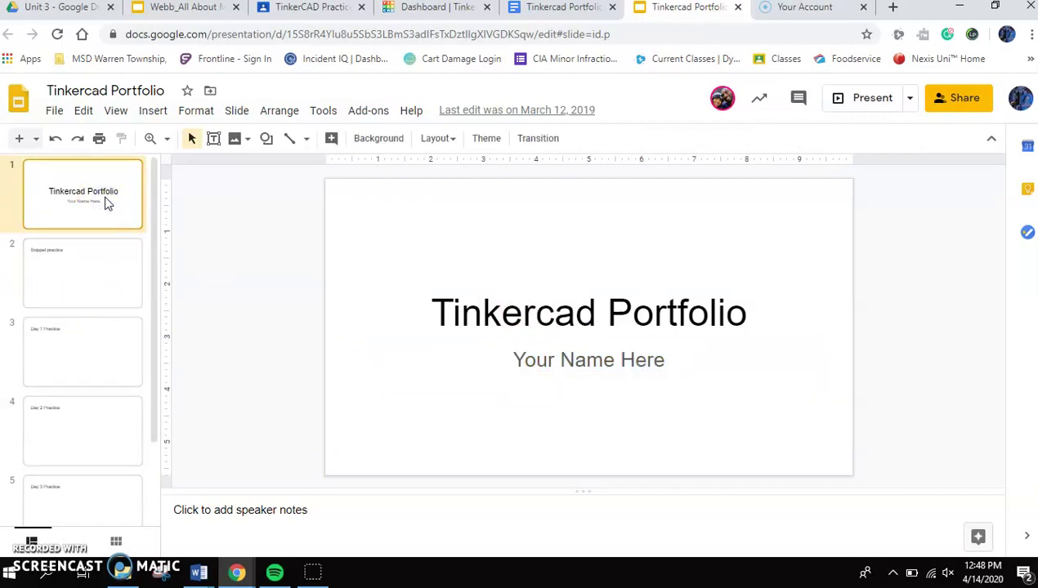
key(Down)
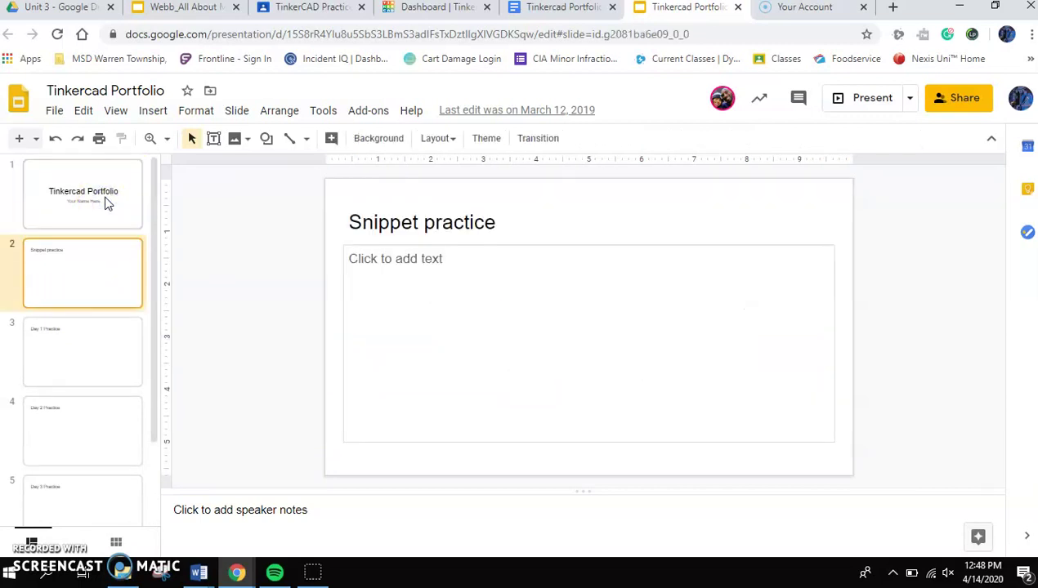
key(Down)
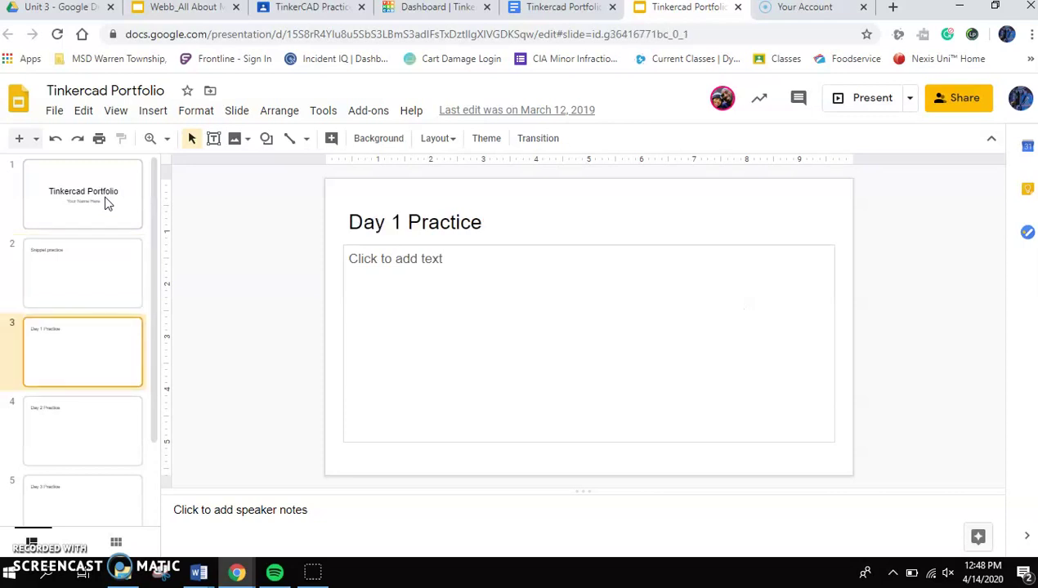
key(Down)
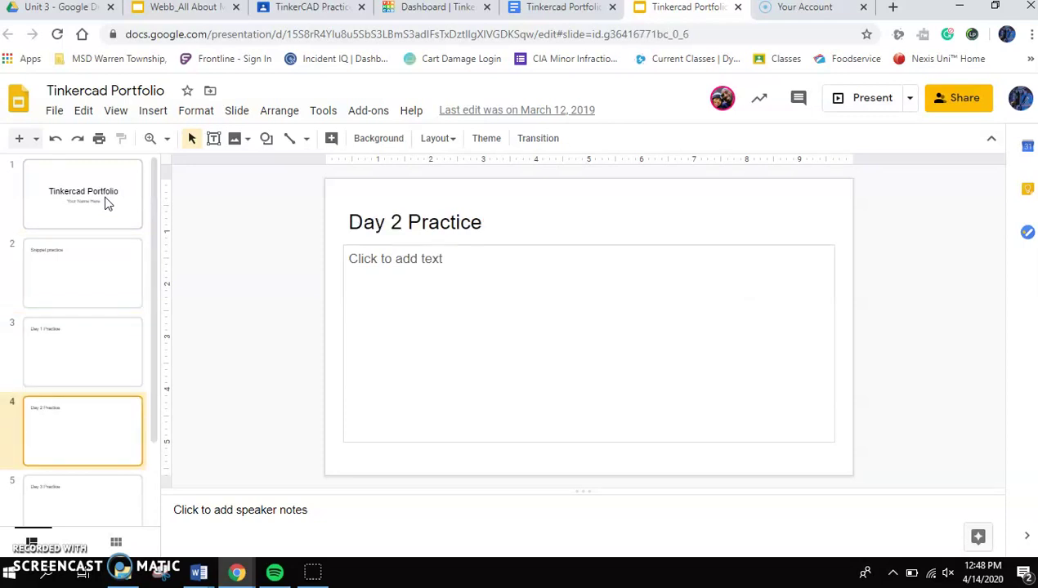
key(Down)
key(Down)
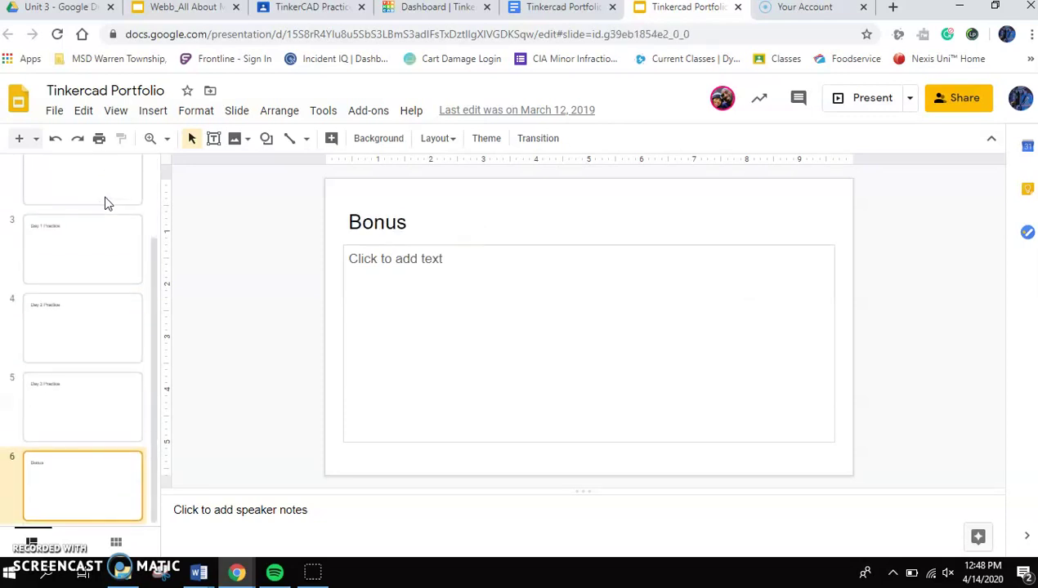
key(Up)
key(Up)
key(Up)
key(Up)
key(Up)
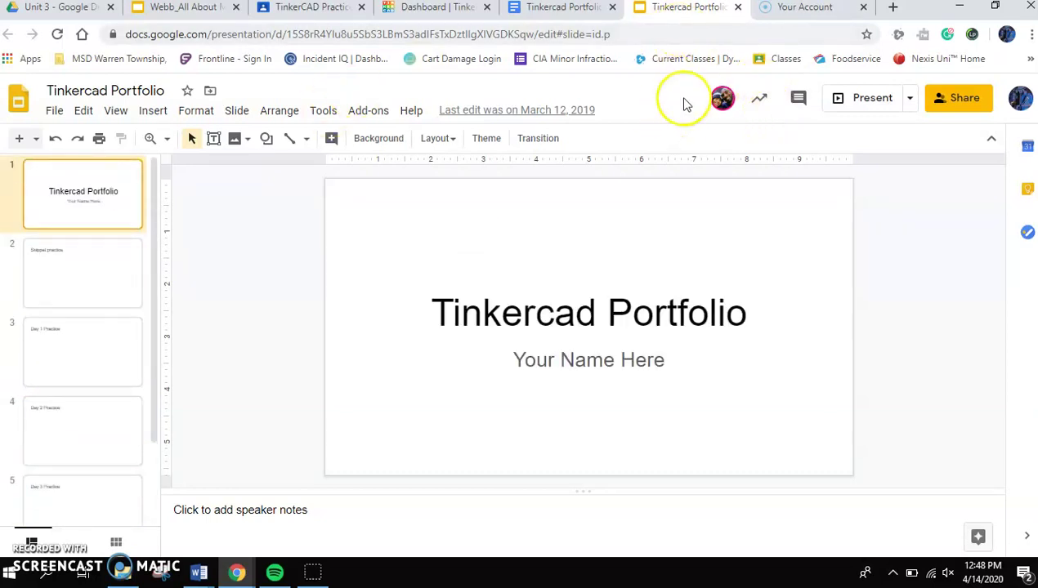
mouse_move(723, 105)
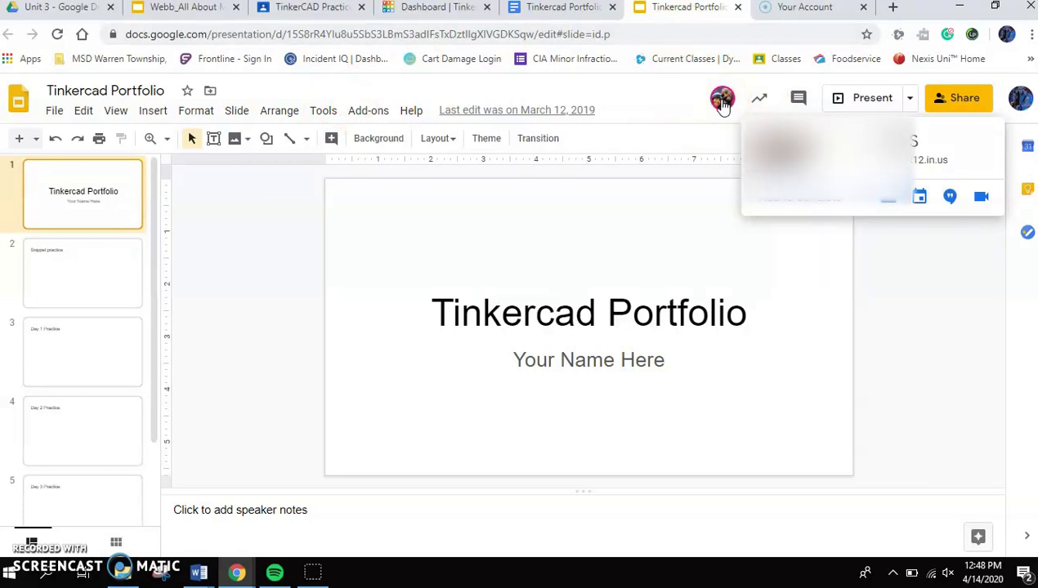
click(946, 355)
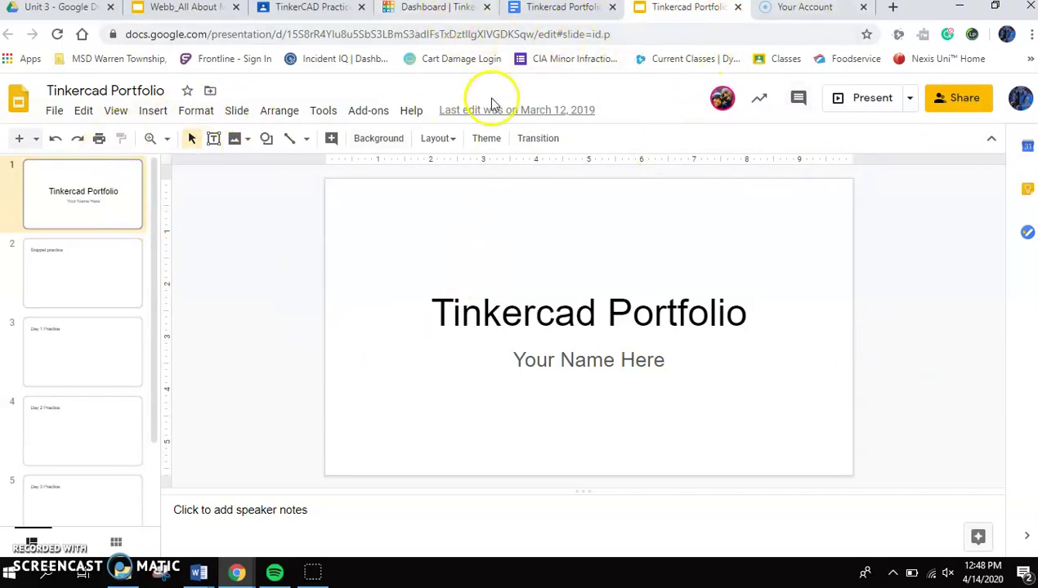
click(331, 12)
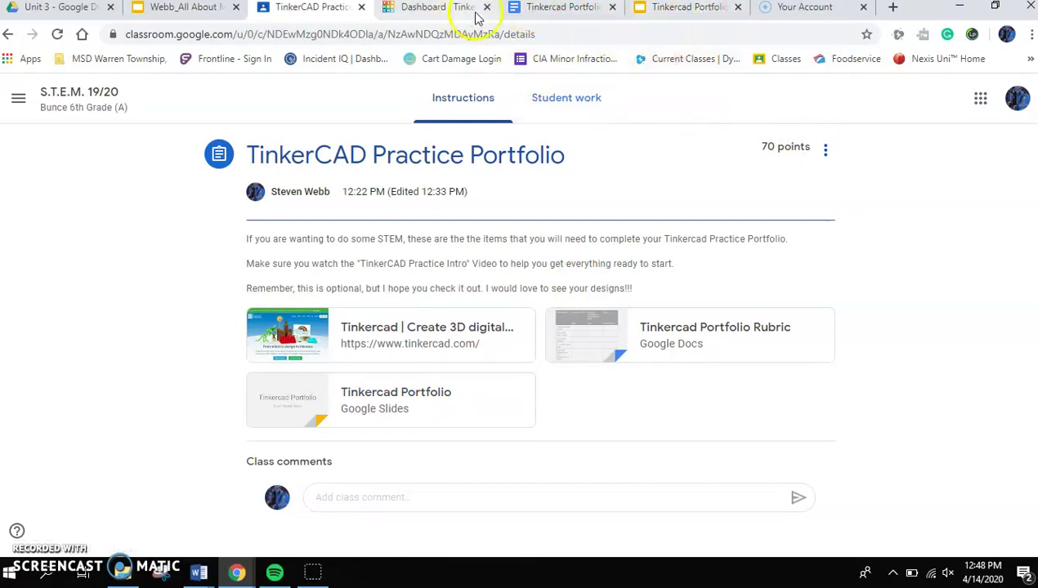
click(689, 8)
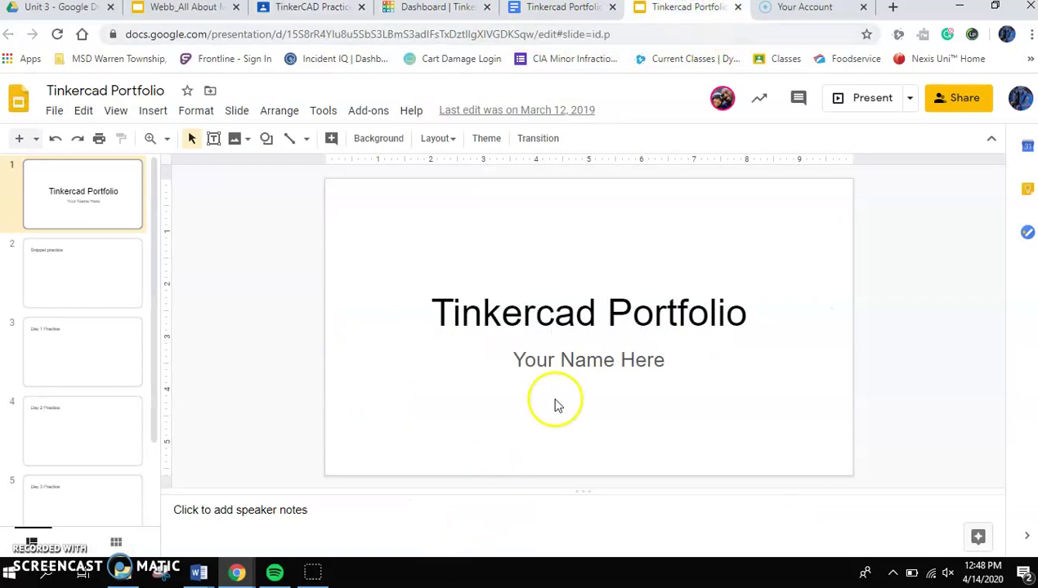
click(573, 368)
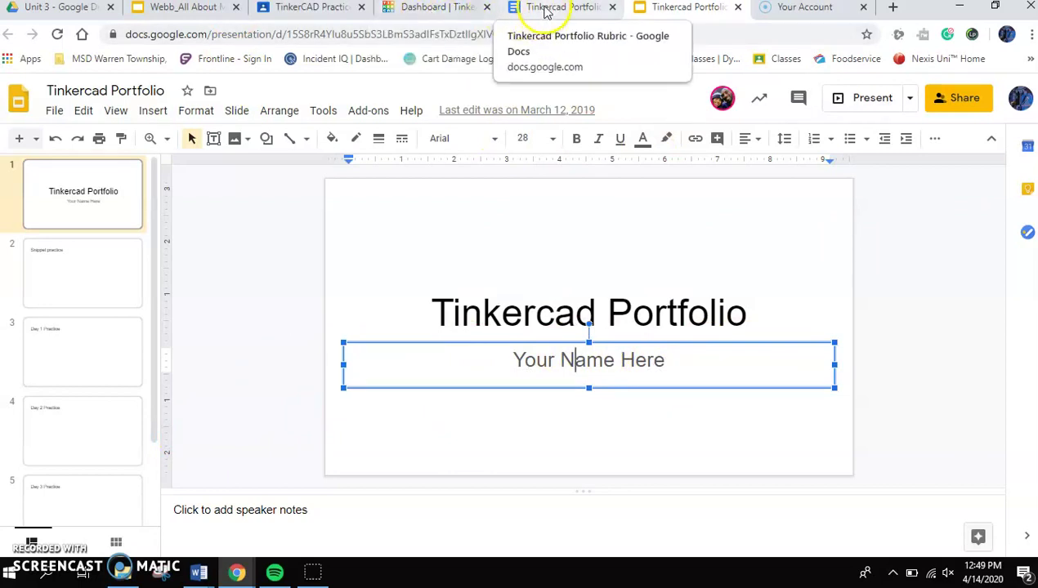
click(340, 15)
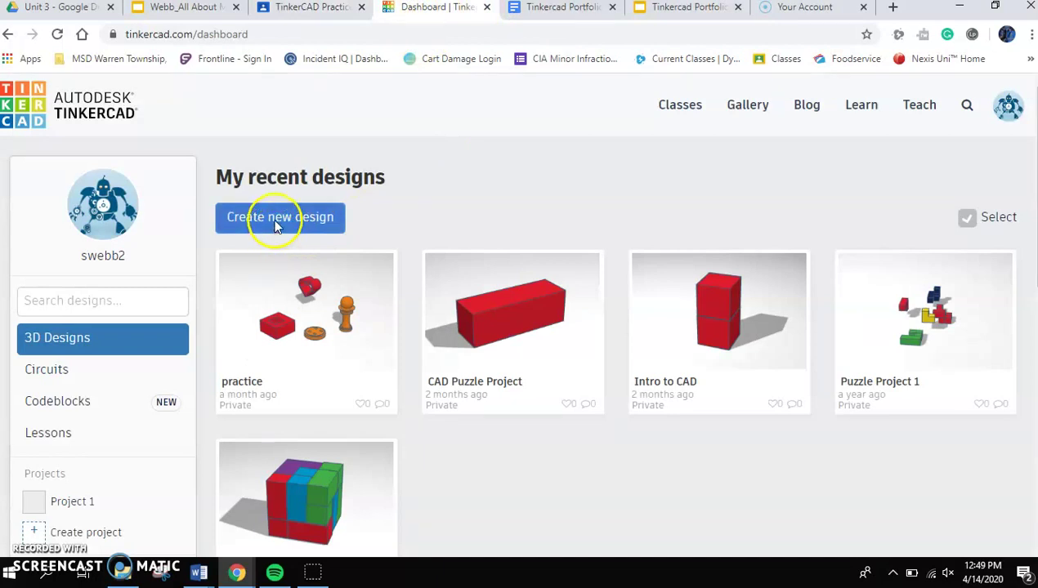
Step: Create a blank 3D design and rename it from 'Epic Jarv-Lappi' to 'Tinkercad Portfolio'
click(276, 226)
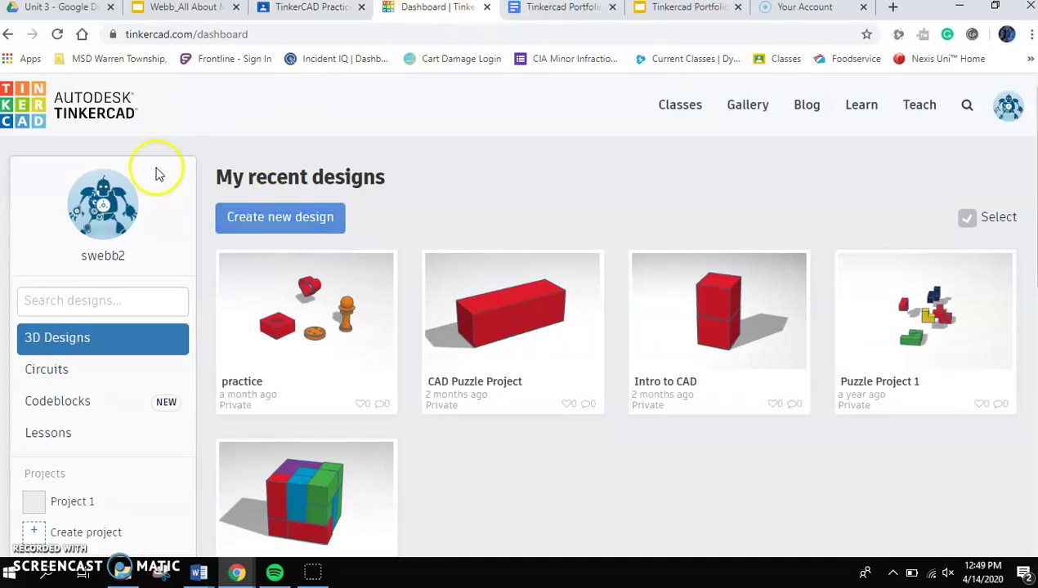
click(291, 222)
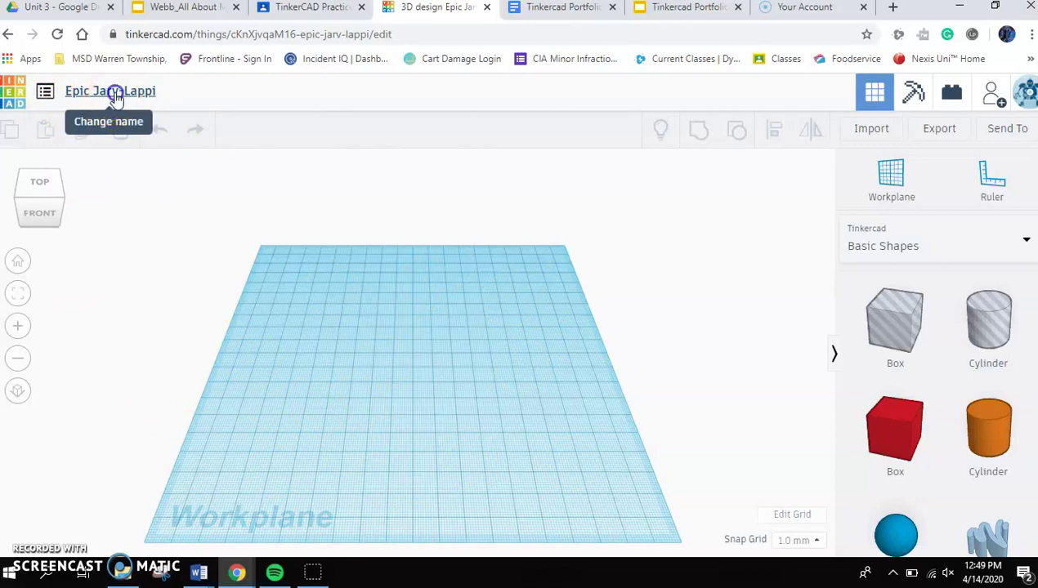
click(113, 94)
key(BackSpace)
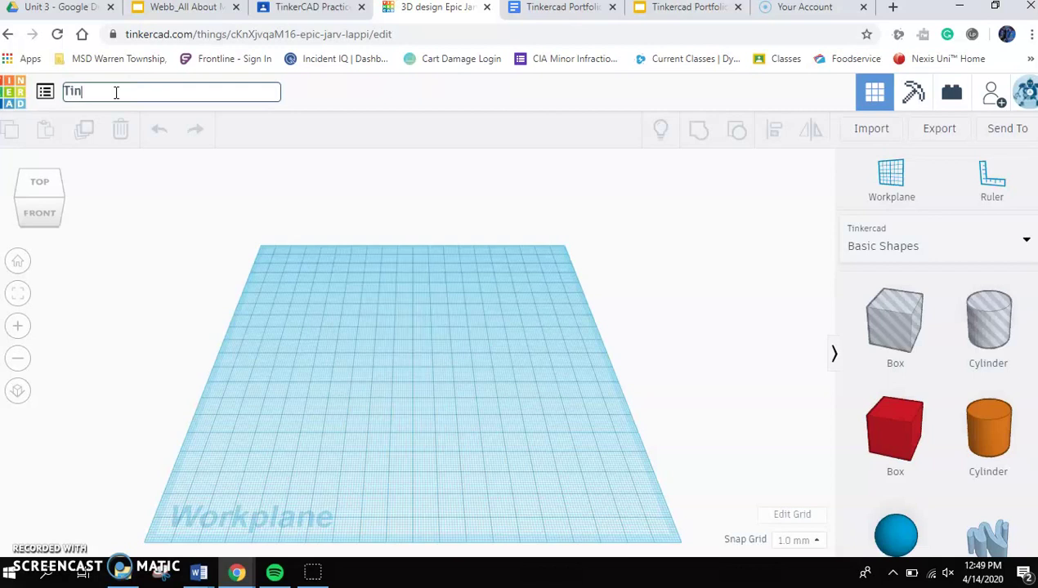
text(Tinkercad Portfolio)
click(278, 351)
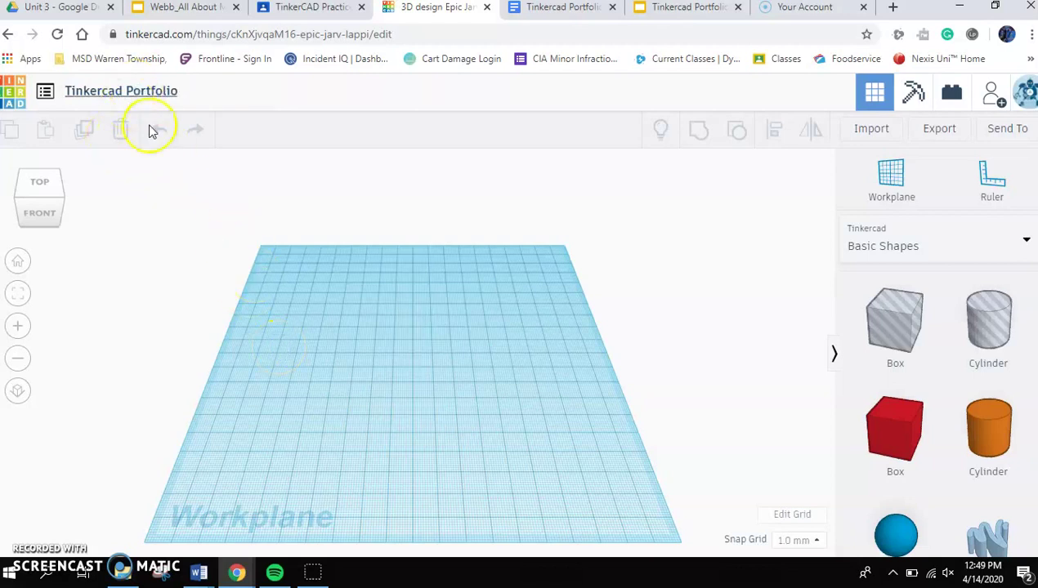
Step: Place two red 20 mm boxes from Basic Shapes side by side on the workplane
drag(894, 449, 305, 302)
drag(910, 438, 367, 302)
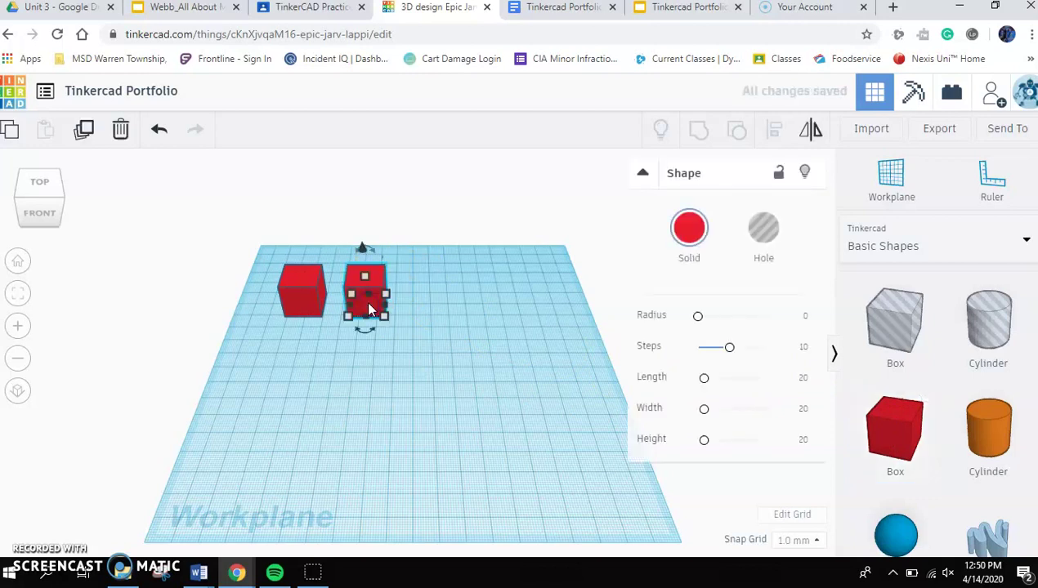
click(367, 309)
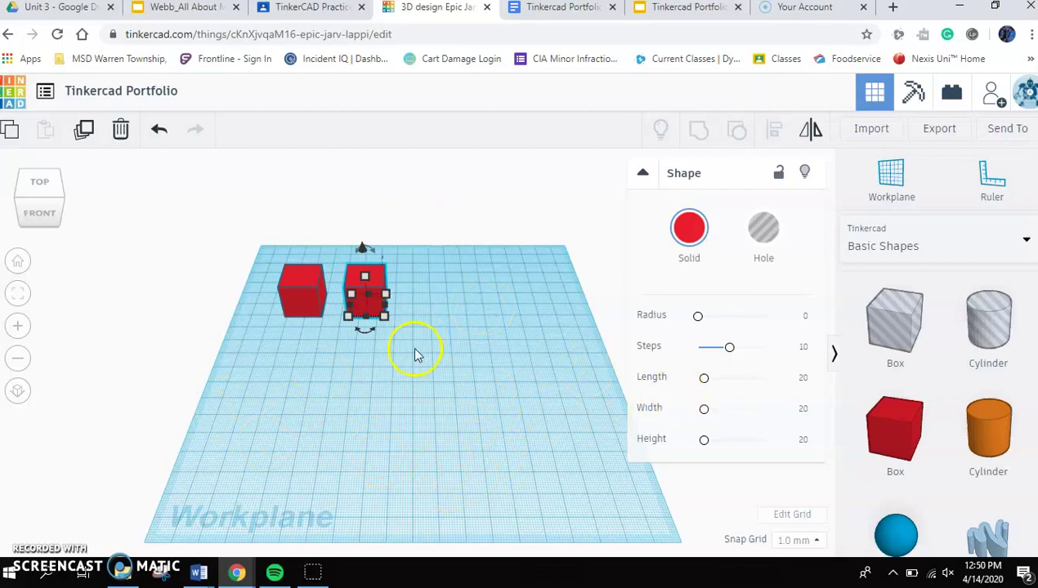
Step: Inspect the boxes from Top, Right and Bottom views, then return to Home view
click(33, 204)
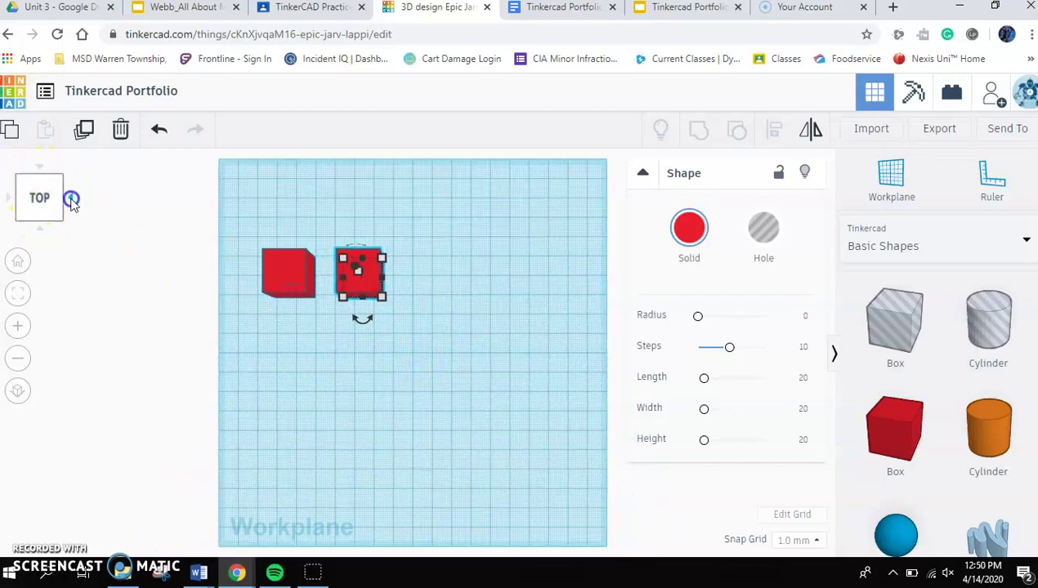
click(70, 197)
click(46, 226)
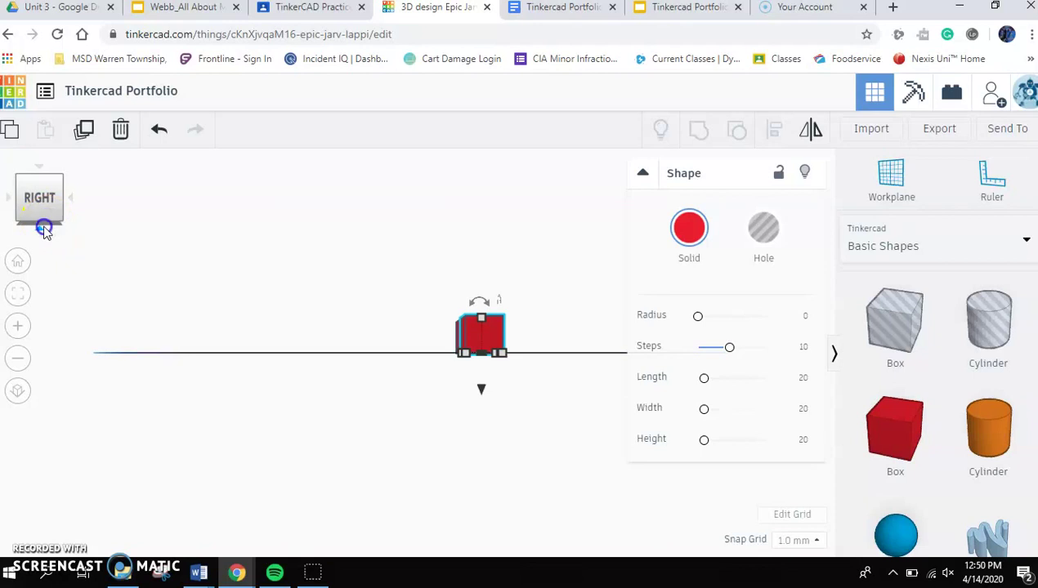
click(19, 265)
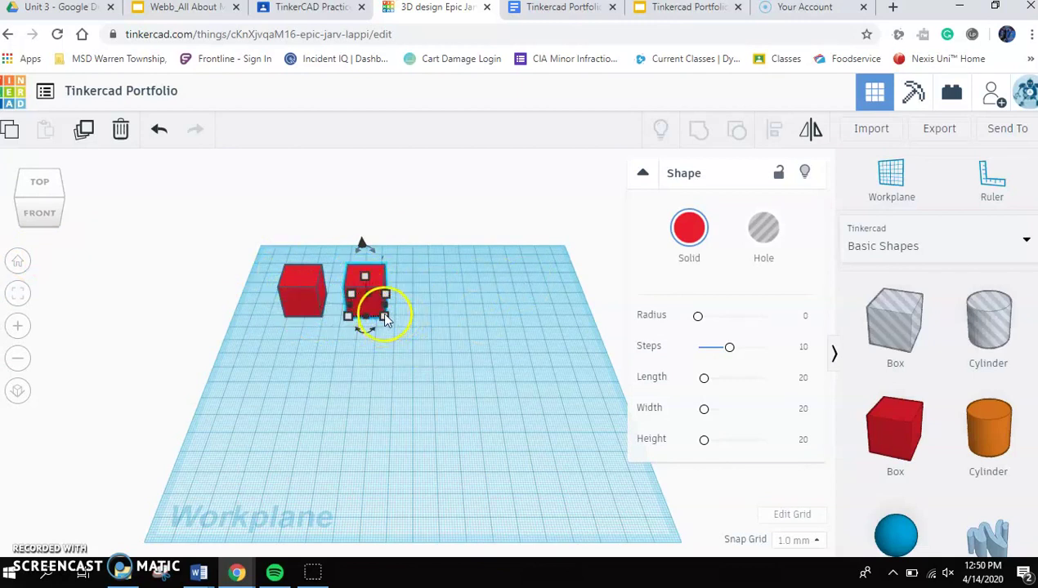
Step: Try enlarging the second box's footprint and height, then undo both changes
drag(381, 315, 408, 328)
drag(377, 255, 388, 273)
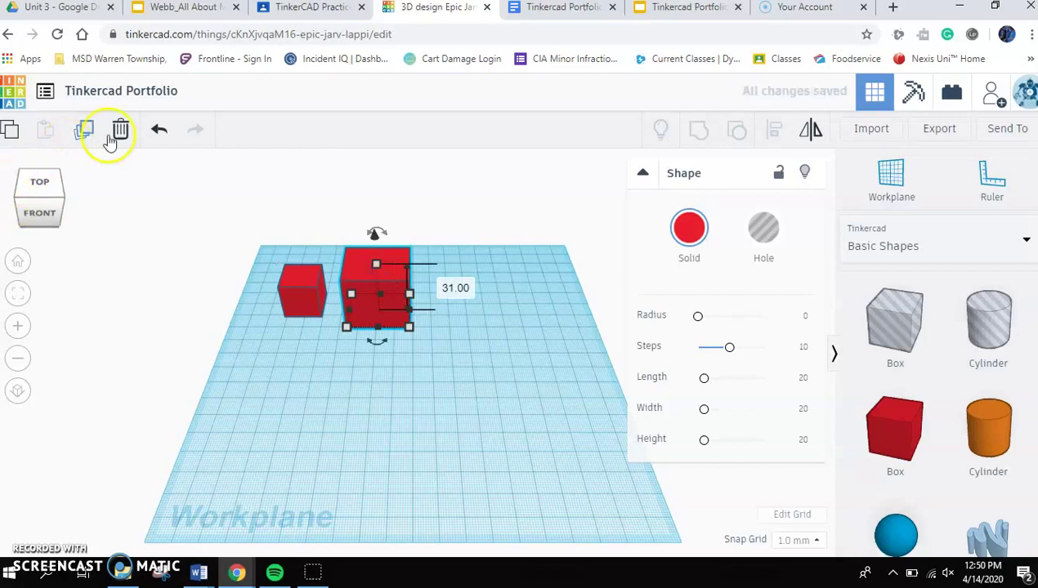
click(156, 131)
click(156, 129)
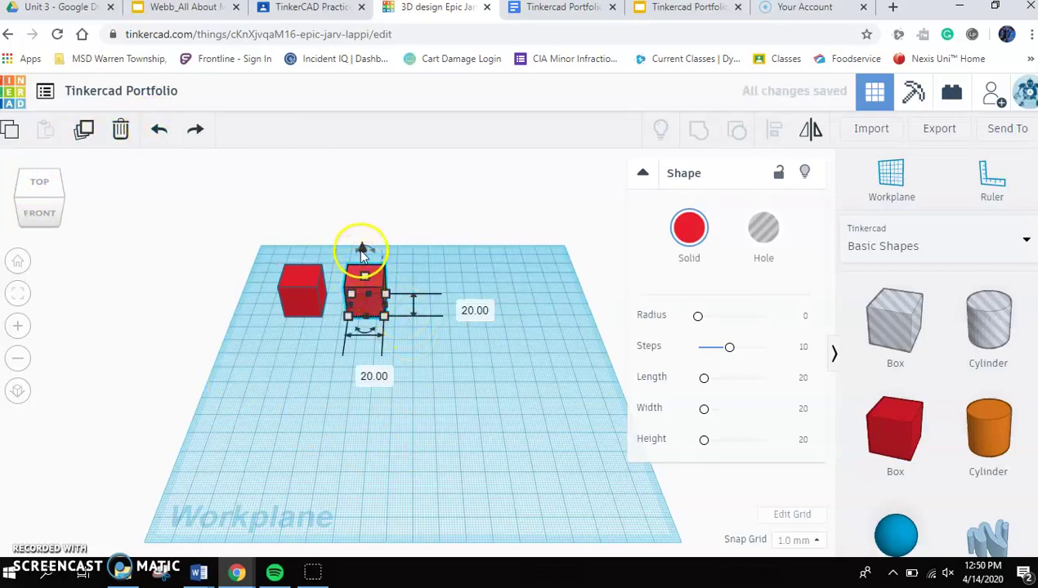
click(435, 239)
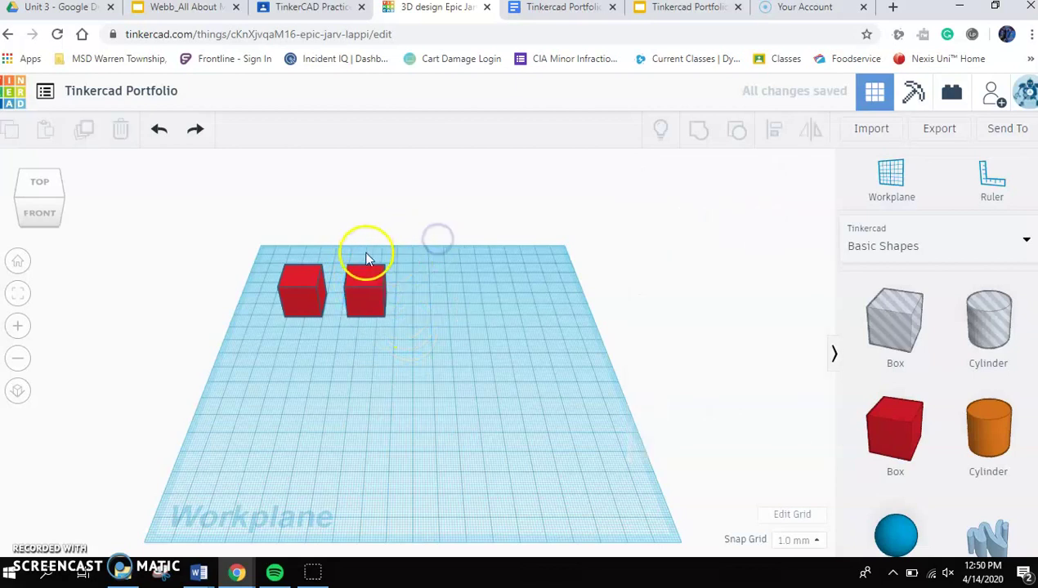
Step: Raise the second red box so it floats 10 mm above the workplane
click(364, 286)
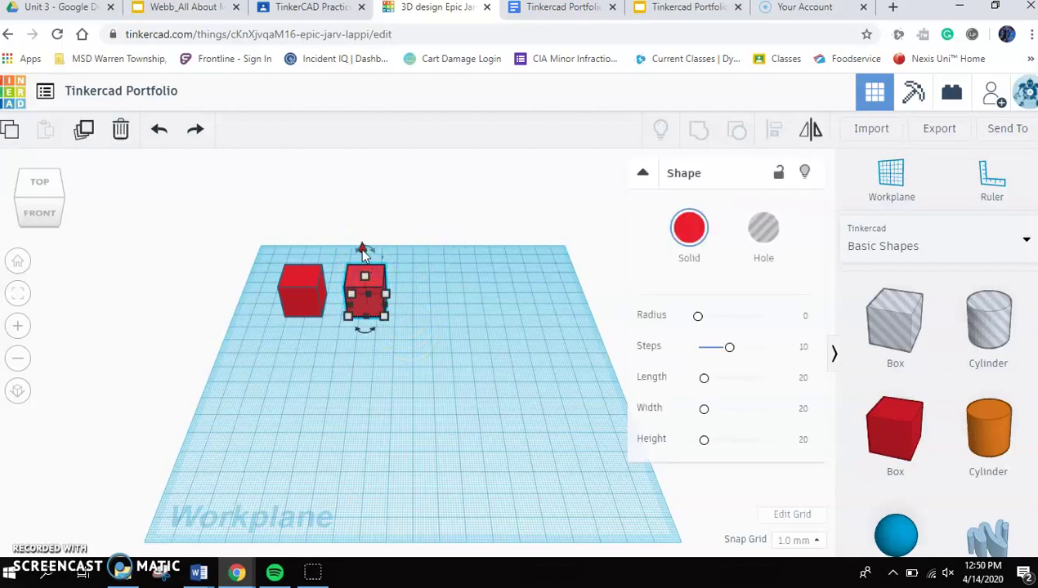
click(364, 251)
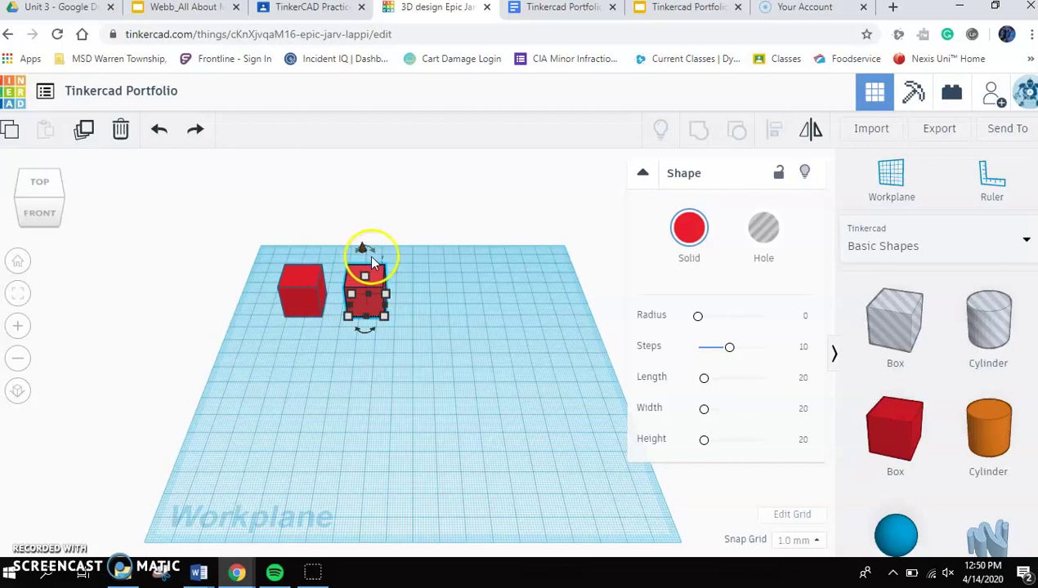
mouse_move(366, 255)
mouse_down()
mouse_move(361, 206)
mouse_move(377, 259)
mouse_move(368, 239)
mouse_up()
click(482, 357)
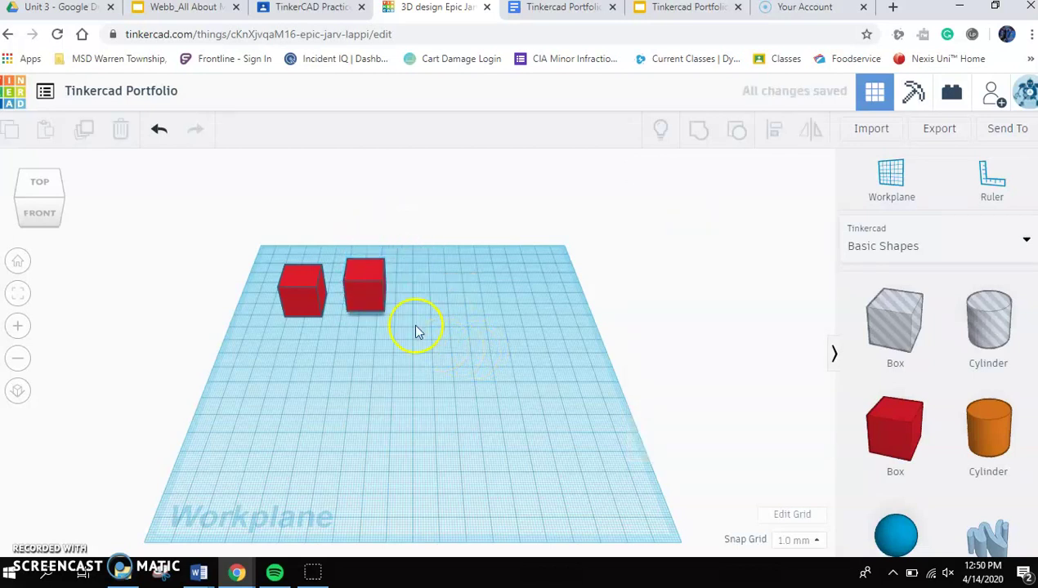
click(356, 297)
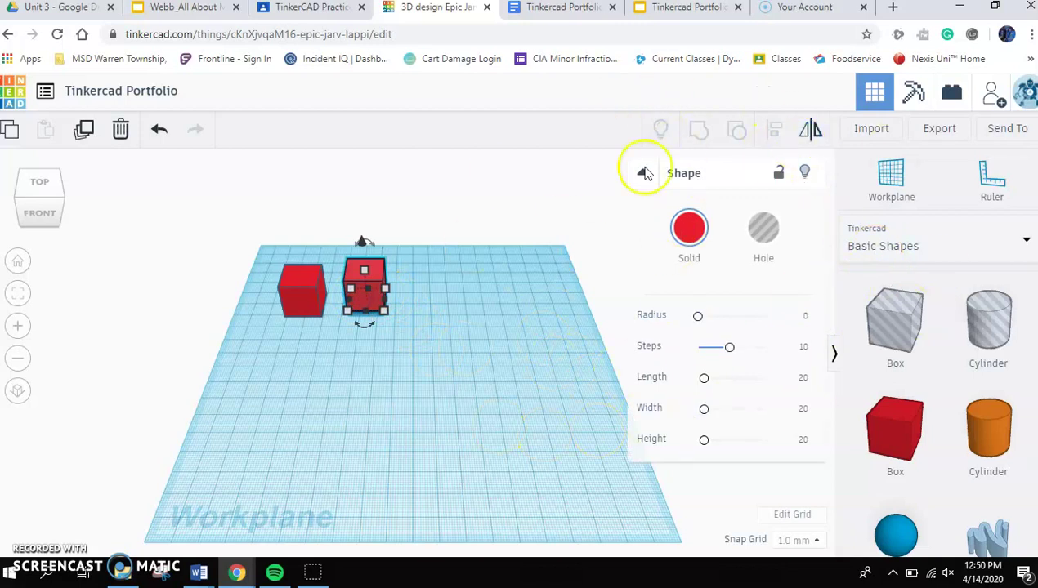
click(522, 415)
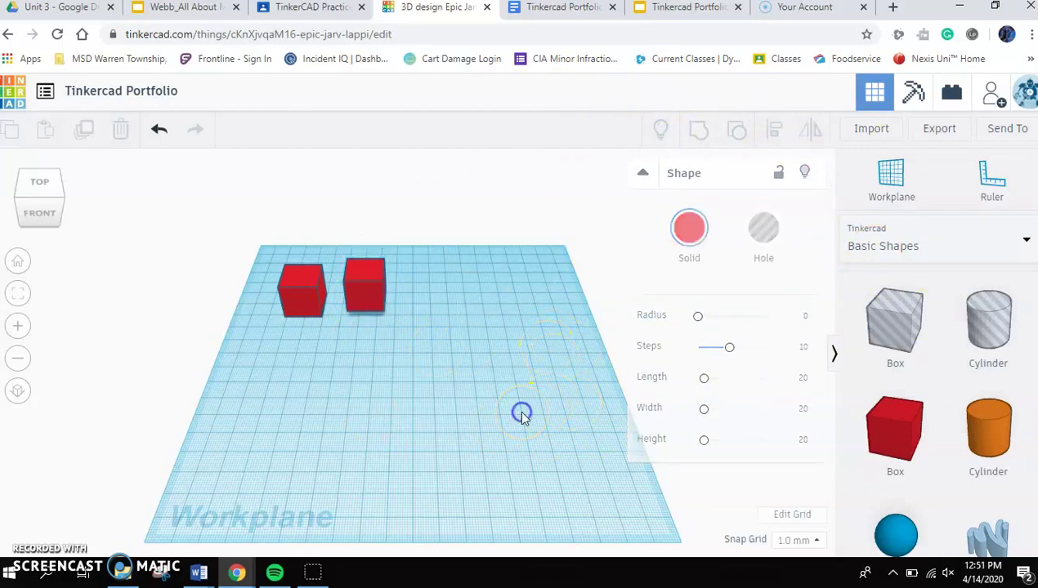
Step: Go to the S.T.E.M. 19/20 class stream and open the TinkerCAD Practice Portfolio Module 1 post
click(336, 14)
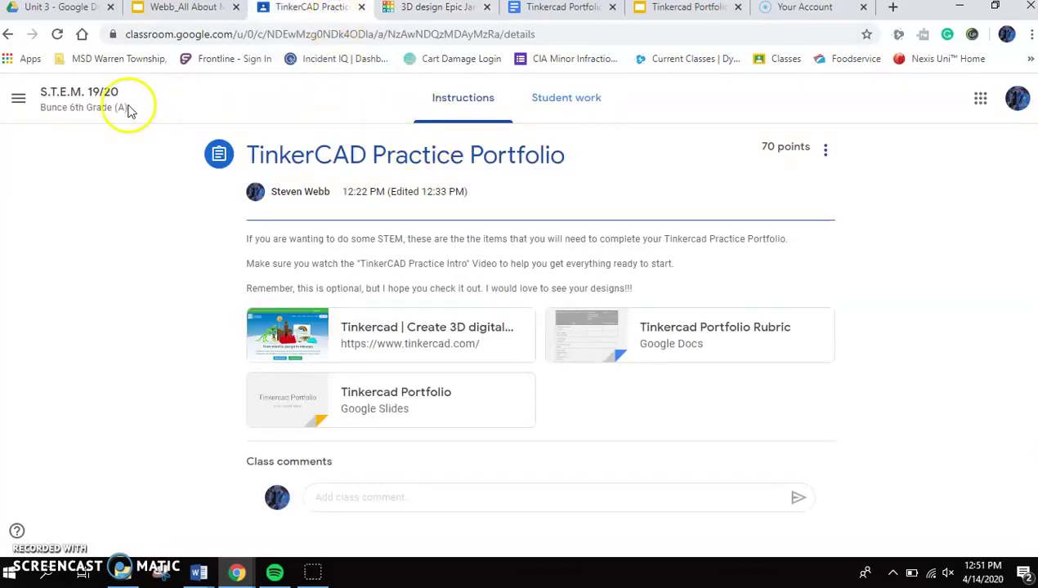
click(80, 112)
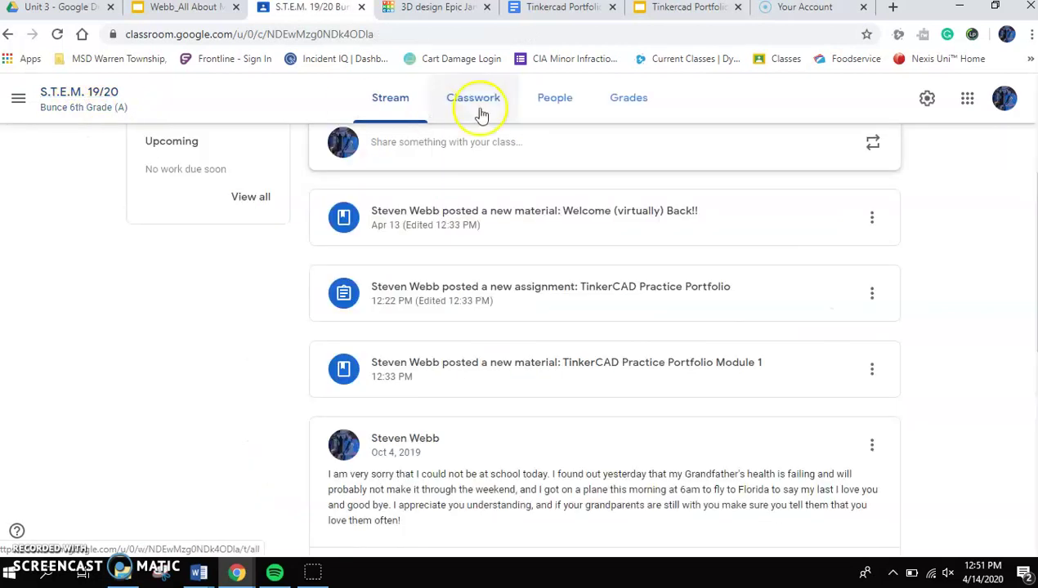
click(431, 8)
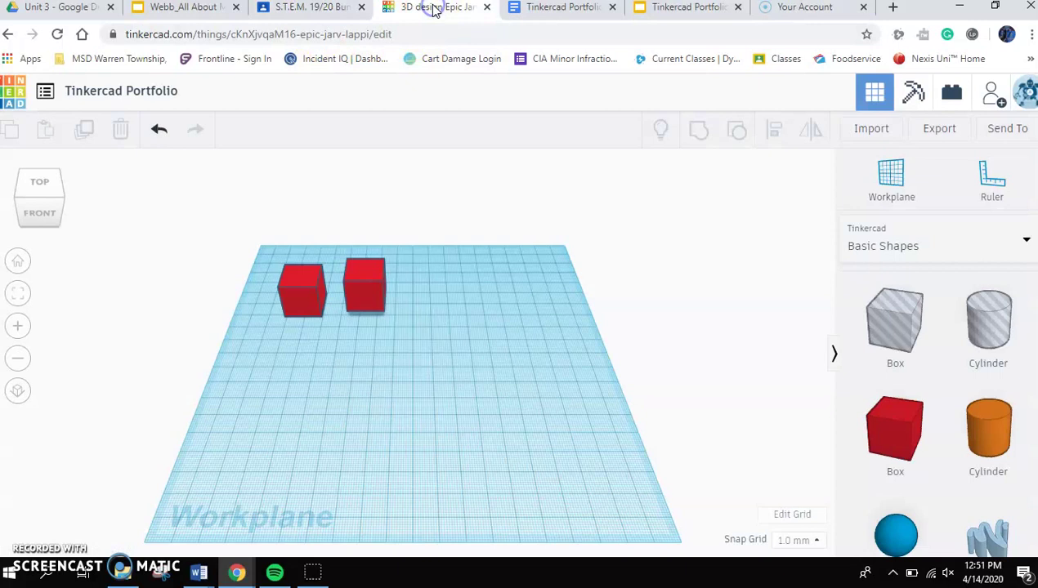
click(708, 10)
click(296, 8)
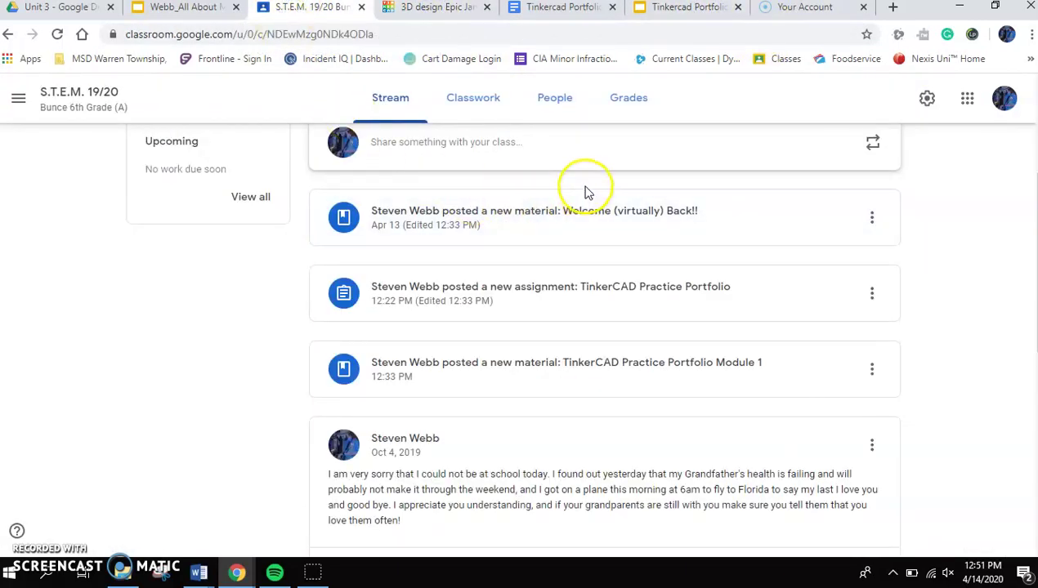
scroll(581, 213, down, 1)
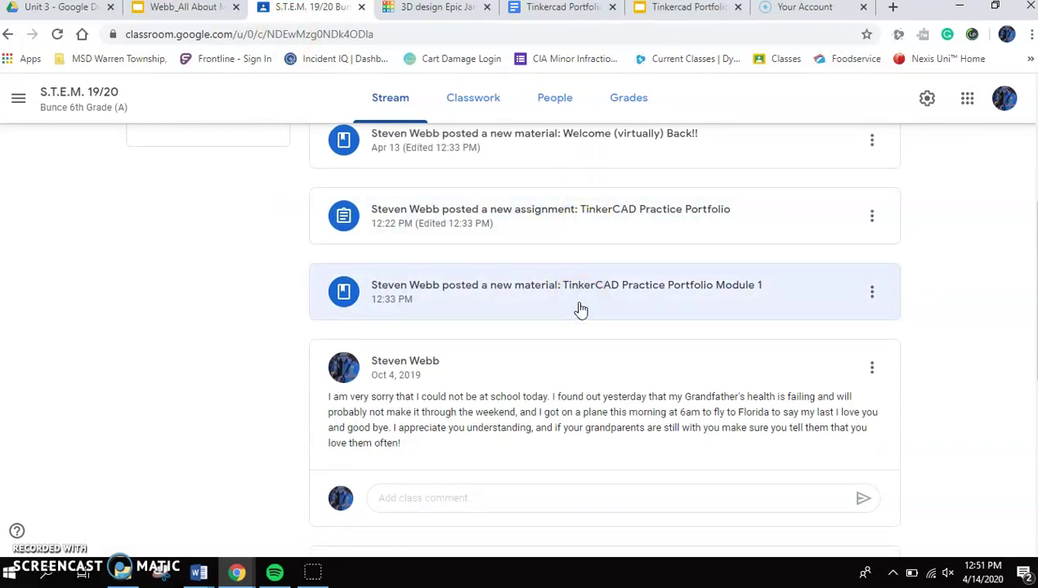
click(566, 303)
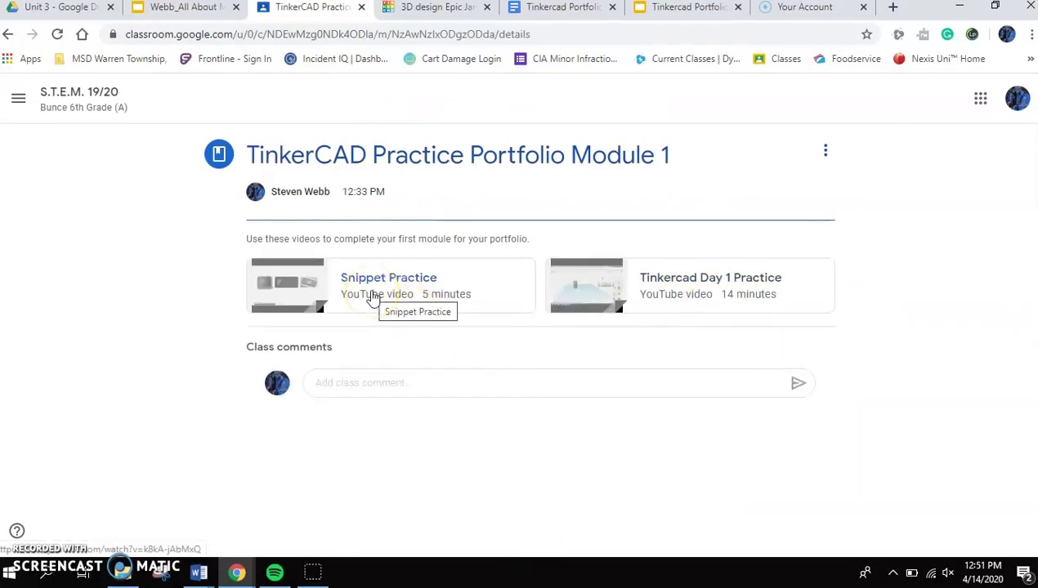
Step: View the Snippet practice slide (slide 2), then return to Module 1's practice videos in Classroom
click(690, 8)
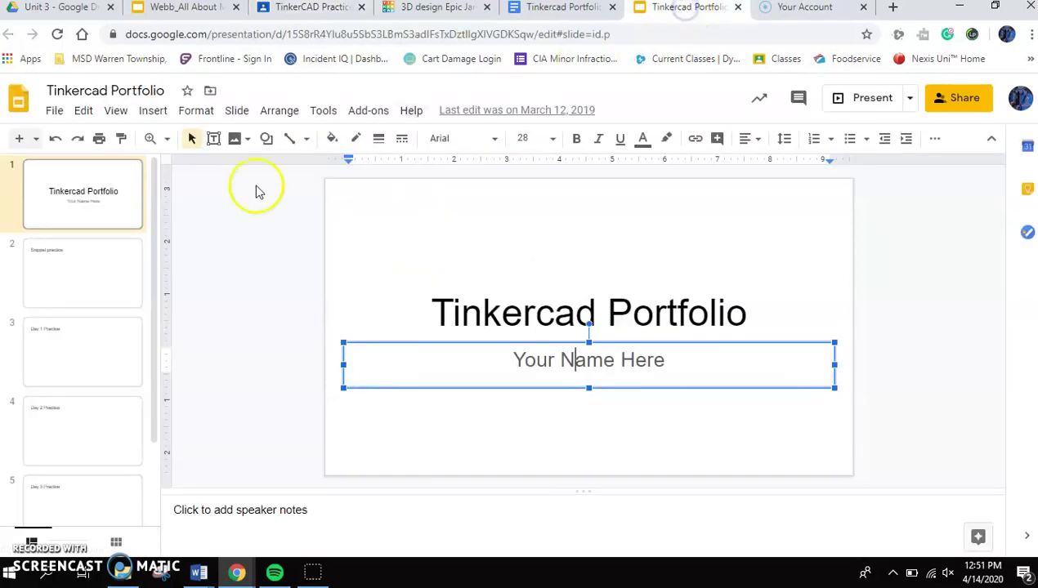
click(65, 289)
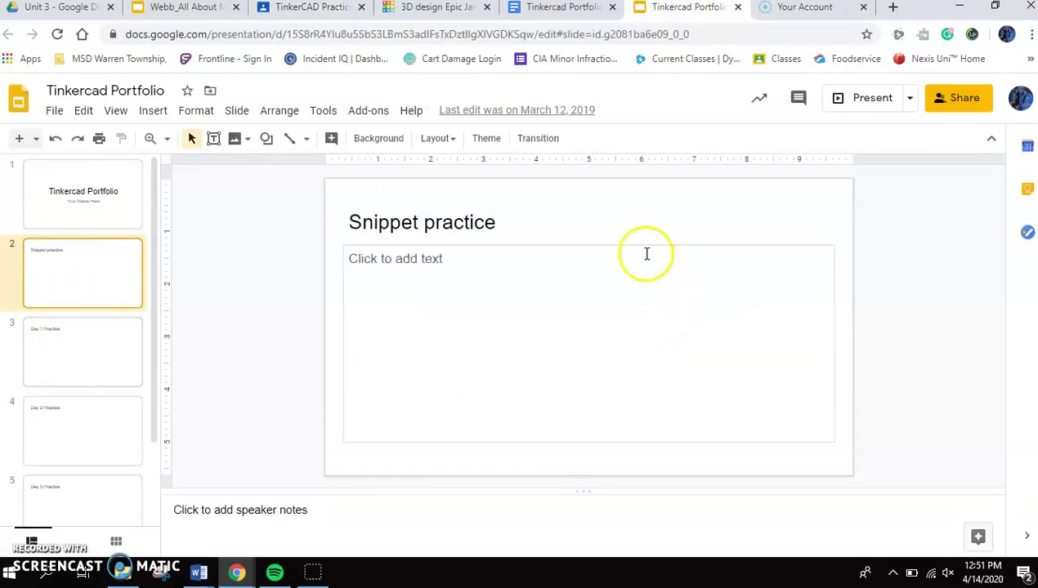
click(341, 18)
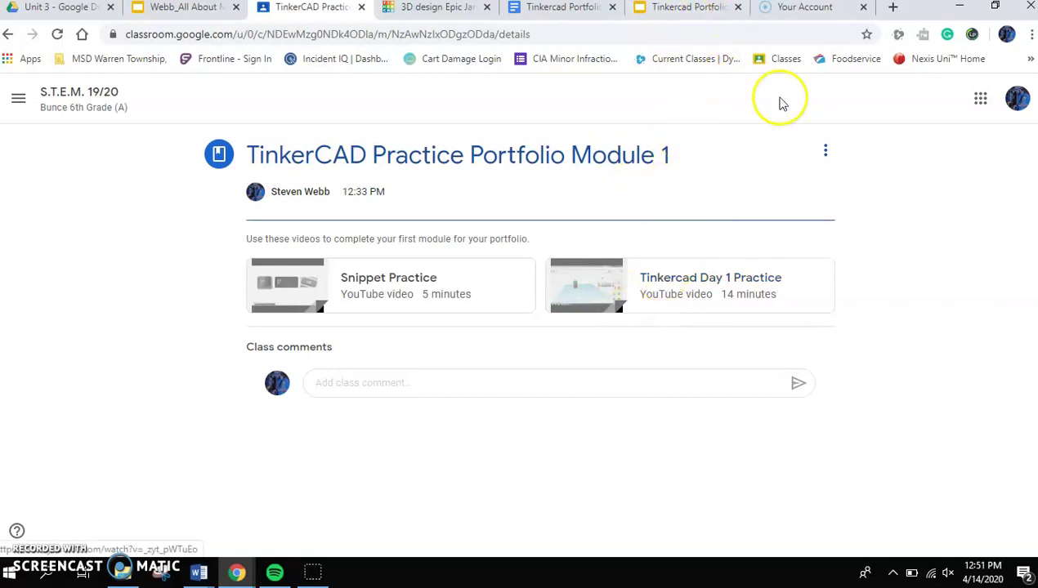
Step: Go back to the Tinkercad Portfolio Slides deck and select slide 3, 'Day 1 Practice'
click(669, 8)
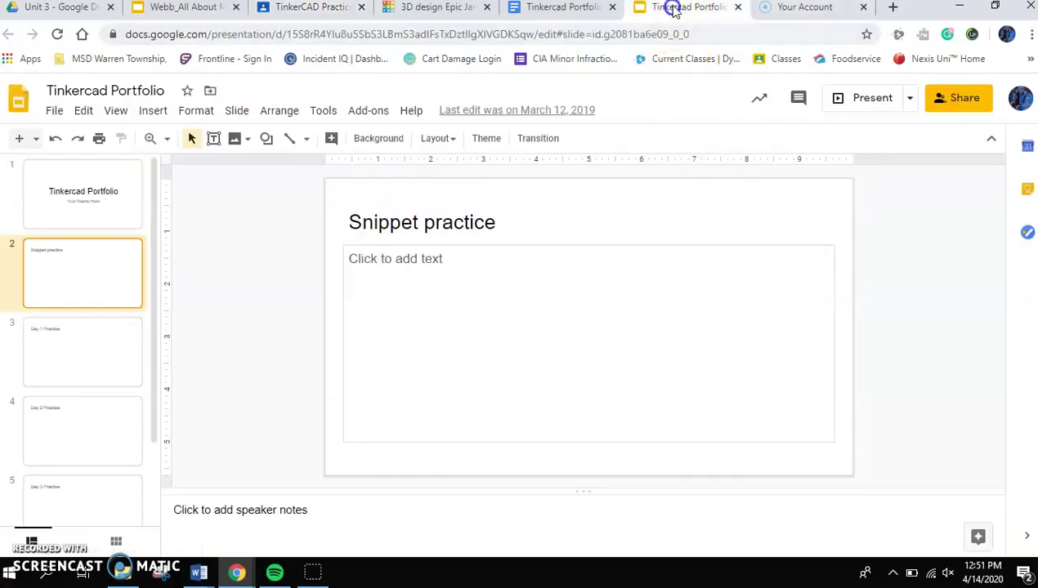
click(85, 358)
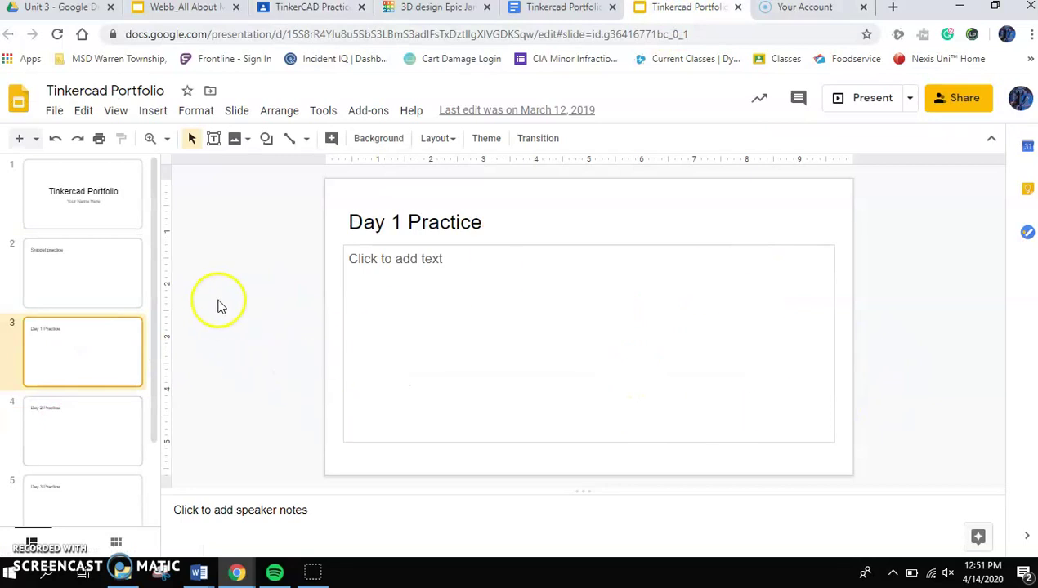